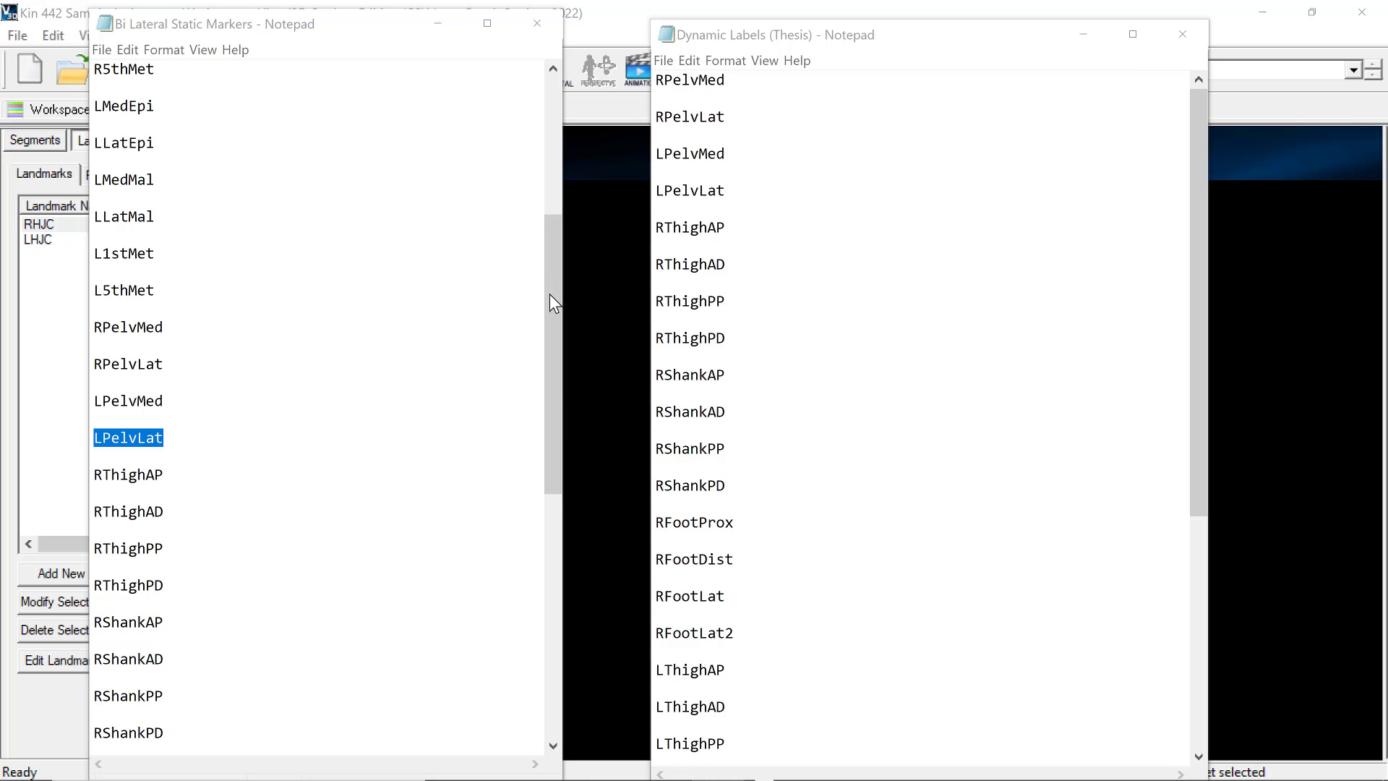
# - Highlight RThighAP, RThighAD, RThighPP and RThighPD in both the static marker list and the dynamic label list to compare their names
pyautogui.moveTo(545, 304); pyautogui.dragTo(560, 134)
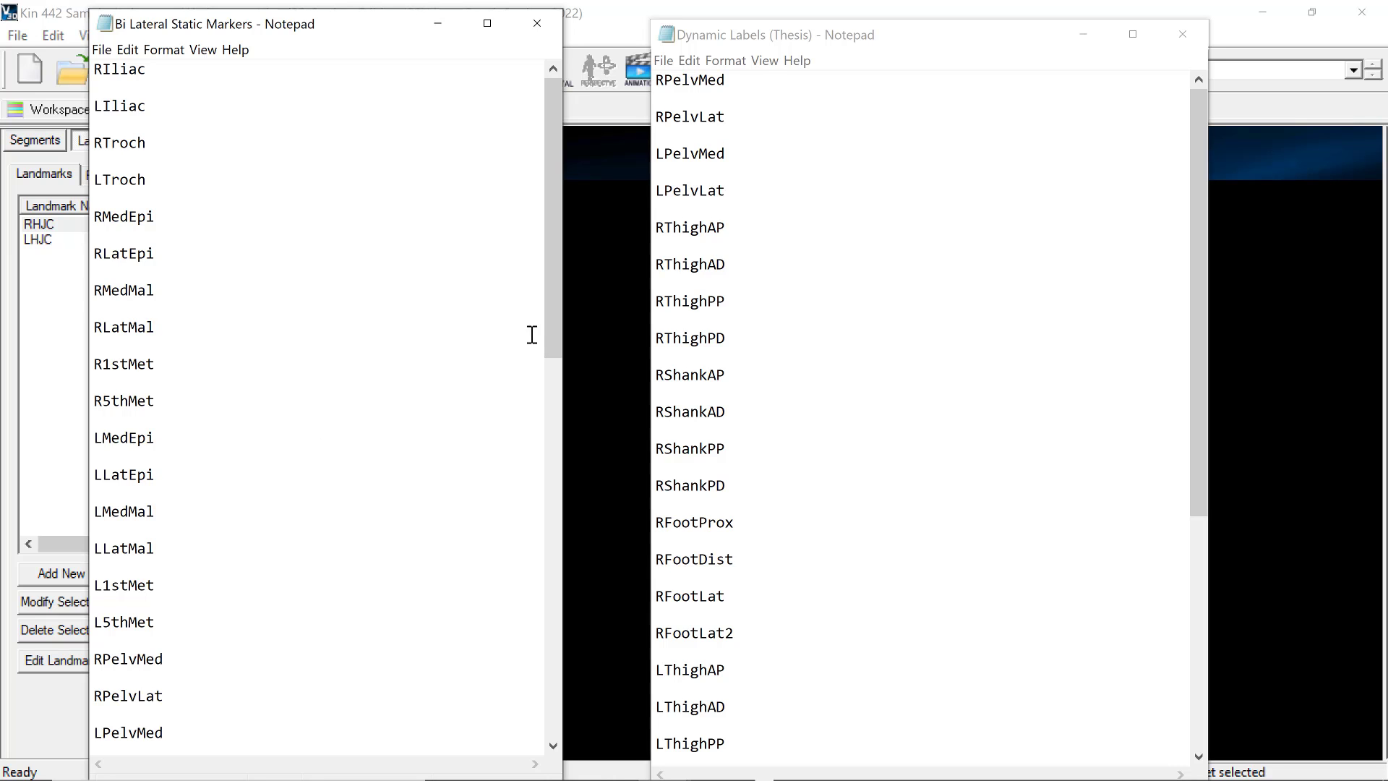
pyautogui.moveTo(550, 317); pyautogui.dragTo(553, 467)
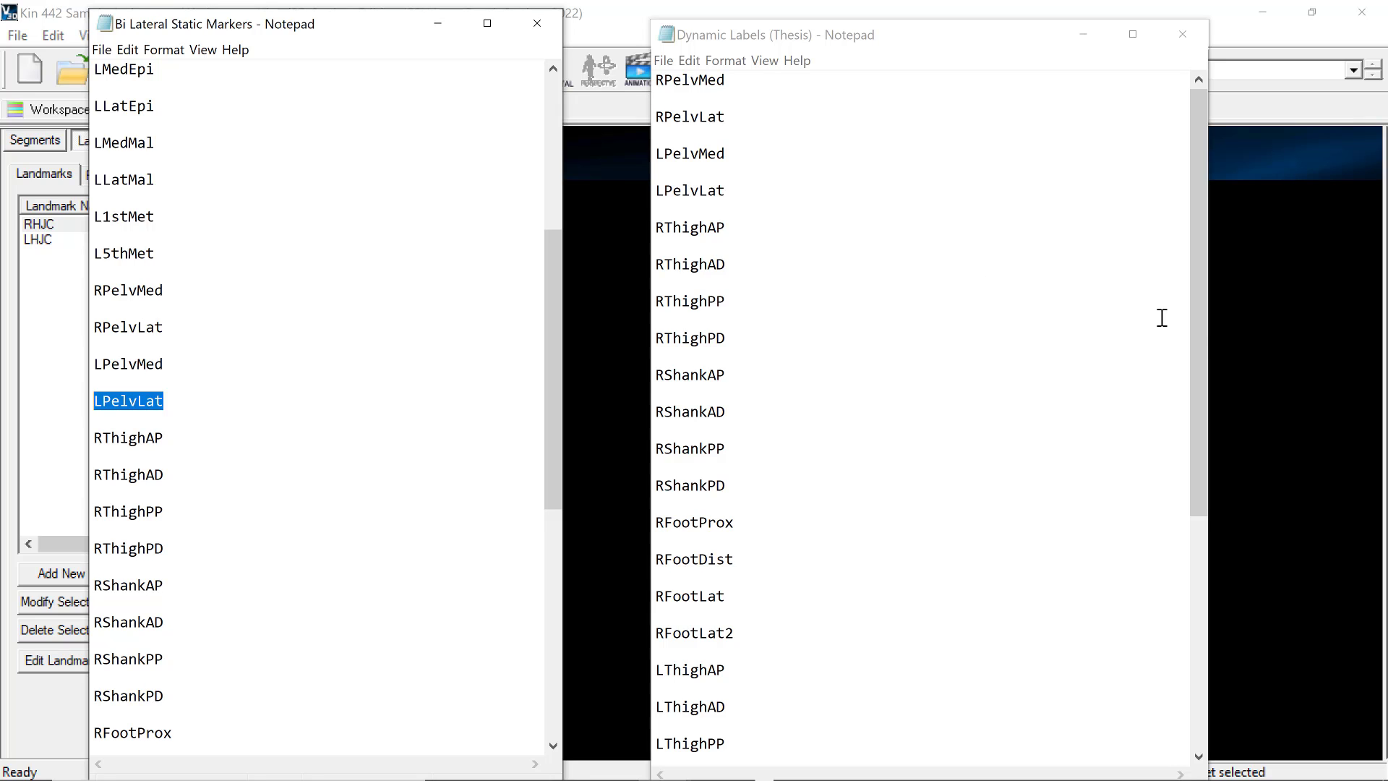
pyautogui.moveTo(1197, 318); pyautogui.dragTo(1203, 353)
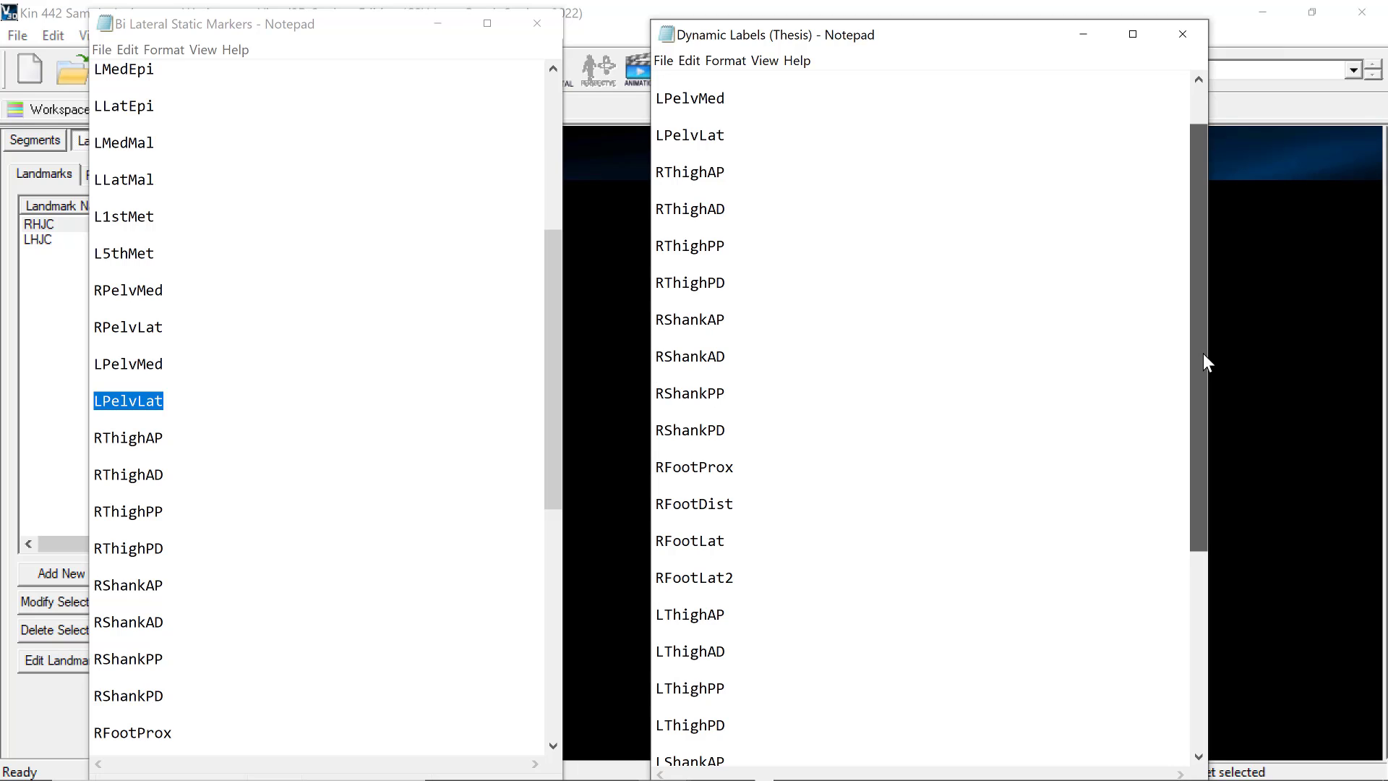
pyautogui.moveTo(1203, 353); pyautogui.dragTo(1202, 352)
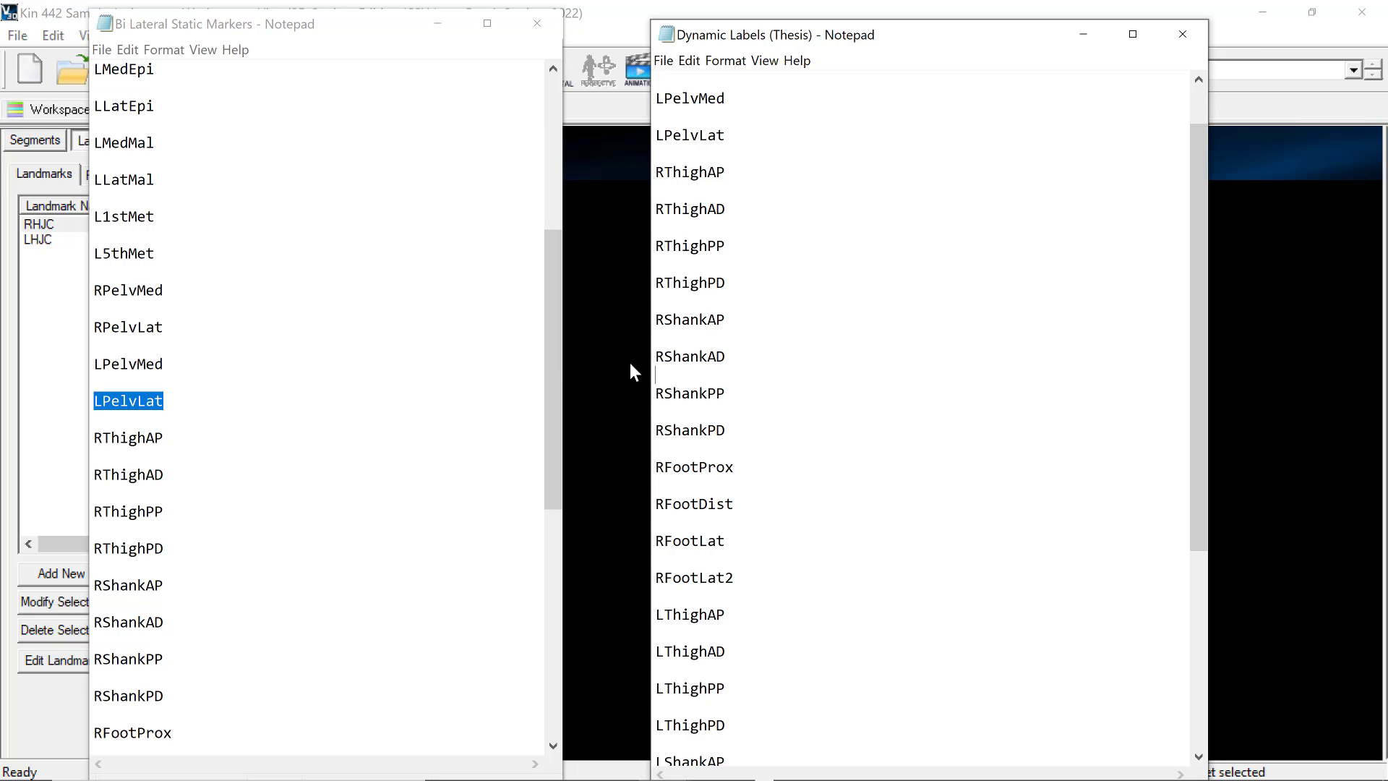
pyautogui.moveTo(555, 353); pyautogui.dragTo(558, 415)
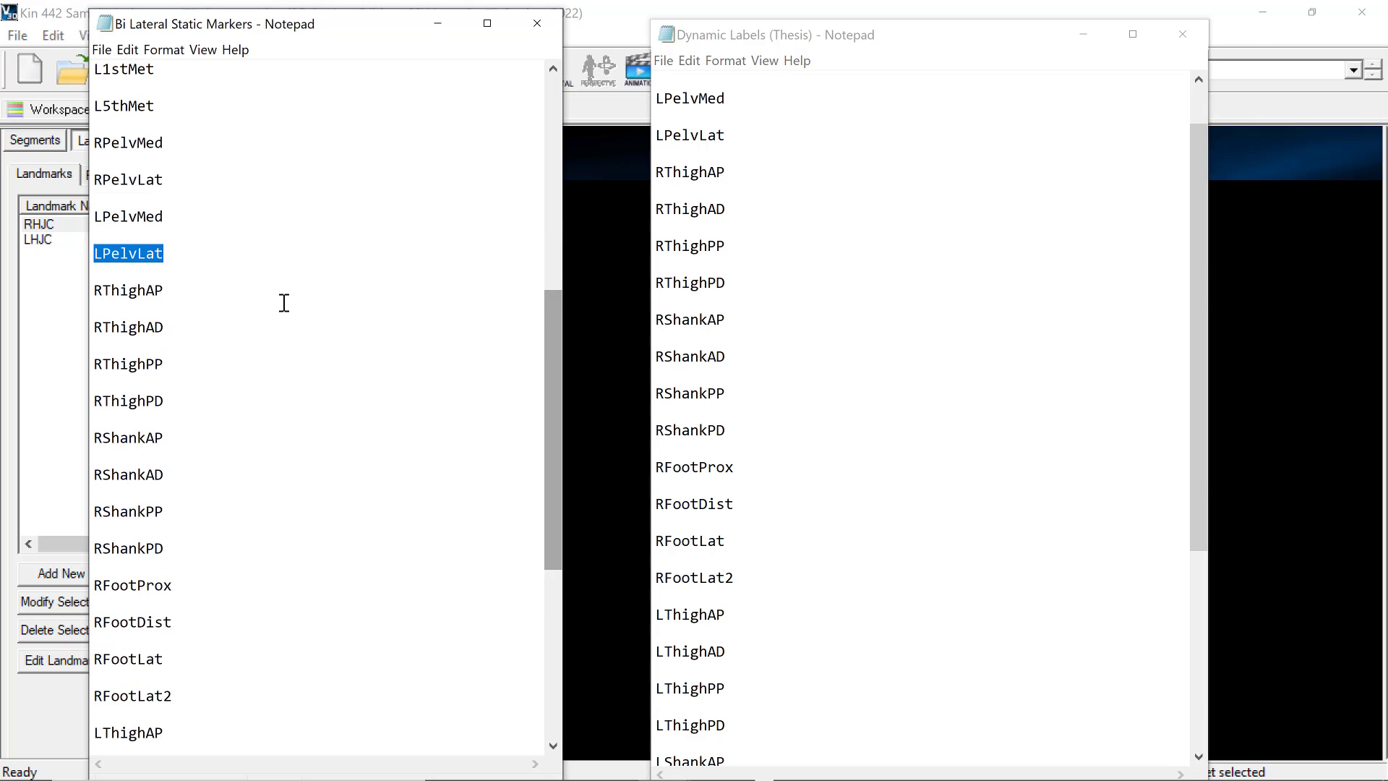
pyautogui.click(93, 290)
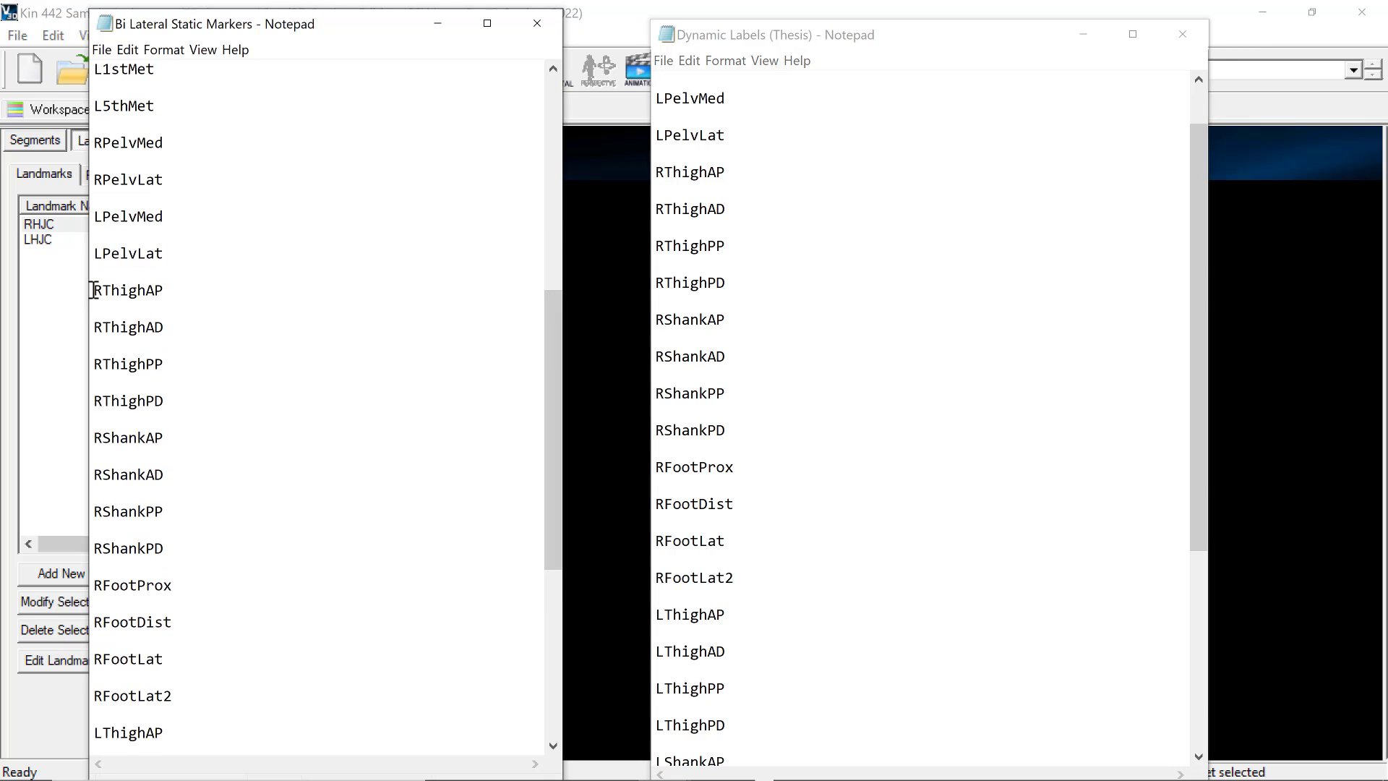
pyautogui.moveTo(94, 290); pyautogui.dragTo(173, 406)
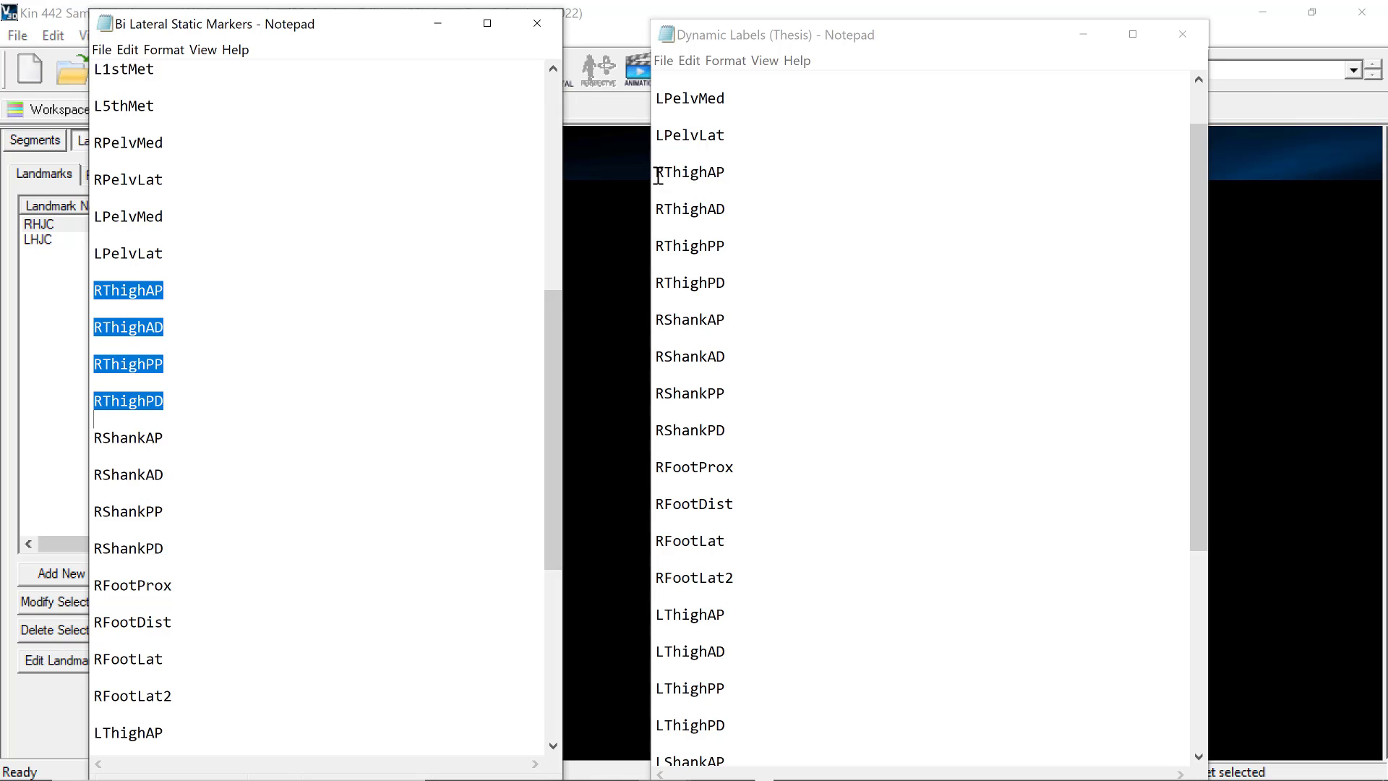
pyautogui.moveTo(656, 172); pyautogui.dragTo(725, 286)
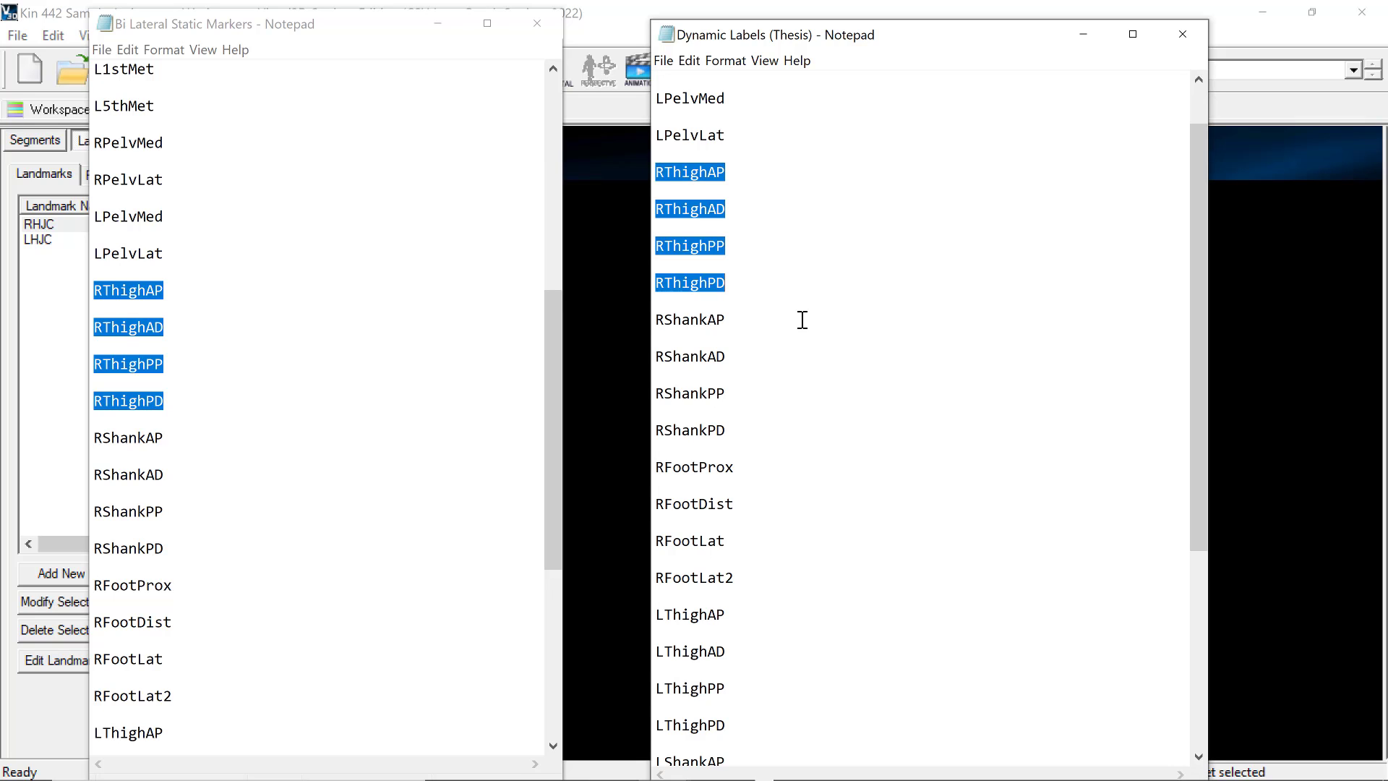
# - Highlight RFootProx, RFootDist, RFootLat and RFootLat2 in both the static marker list and the dynamic label list
pyautogui.moveTo(553, 399); pyautogui.dragTo(568, 446)
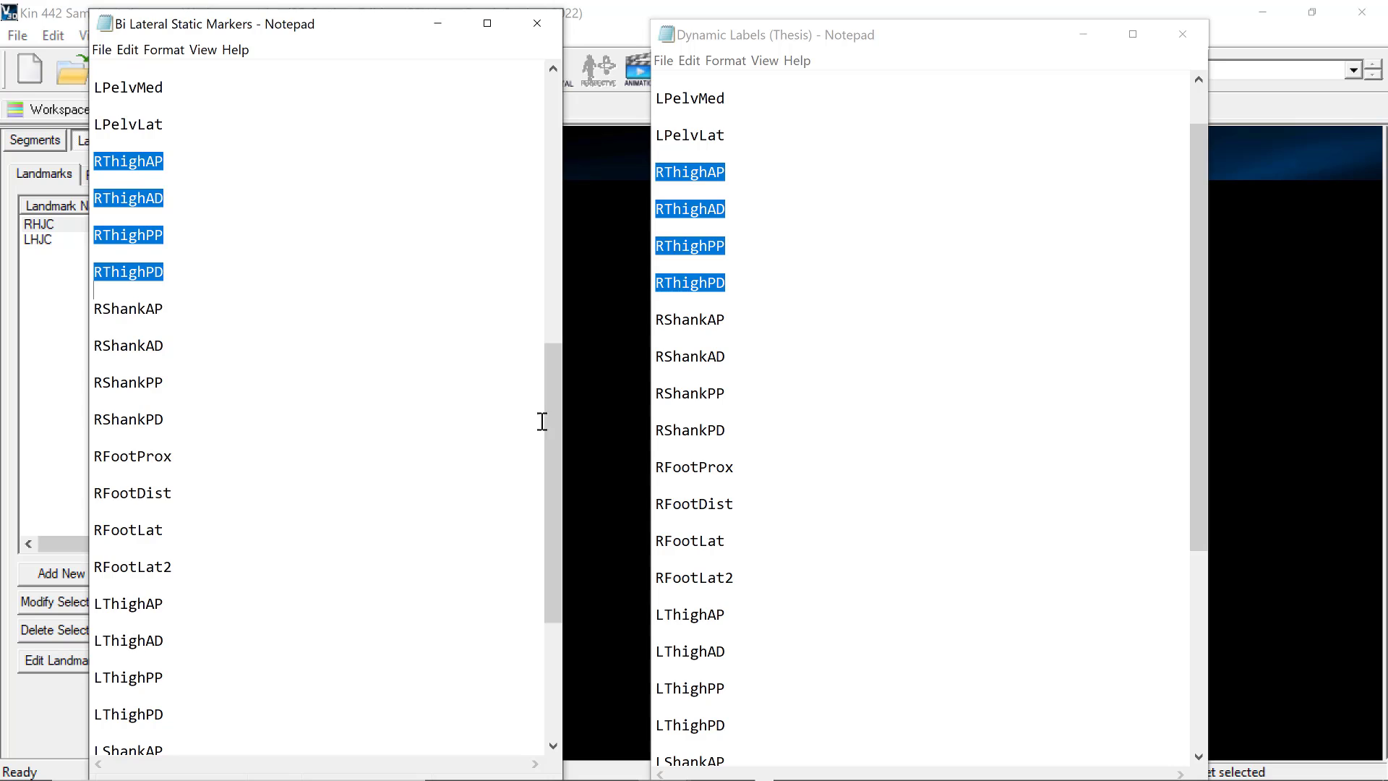
pyautogui.moveTo(551, 432); pyautogui.dragTo(552, 449)
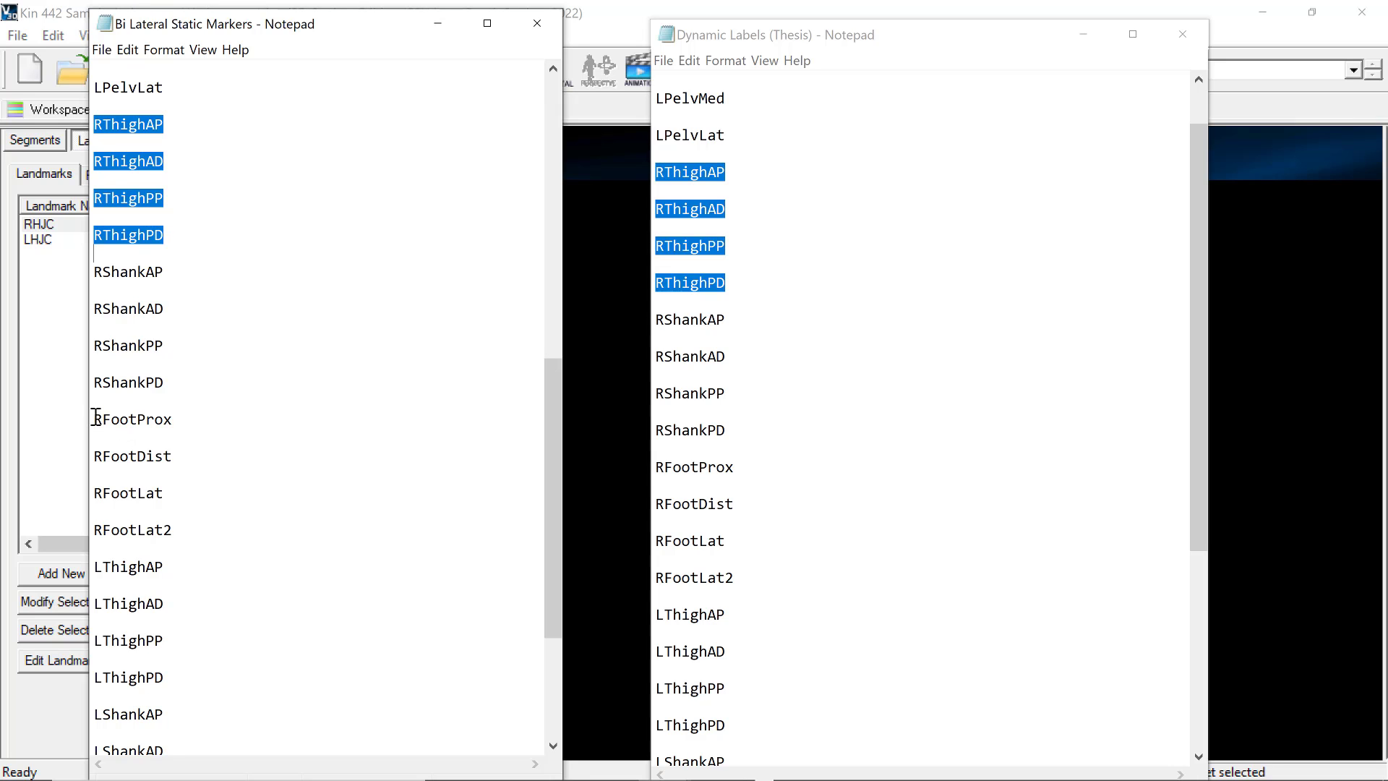
pyautogui.moveTo(94, 418); pyautogui.dragTo(185, 536)
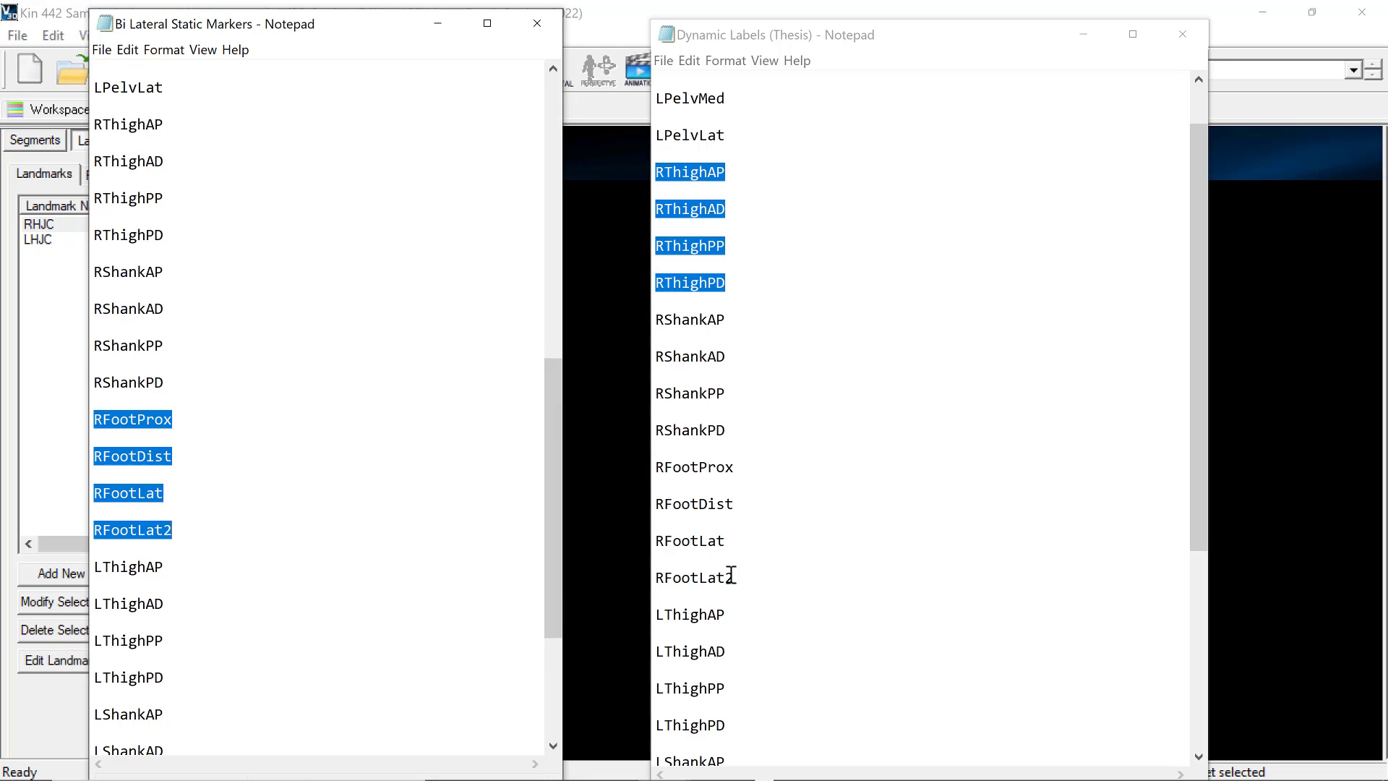
pyautogui.moveTo(655, 466); pyautogui.dragTo(747, 579)
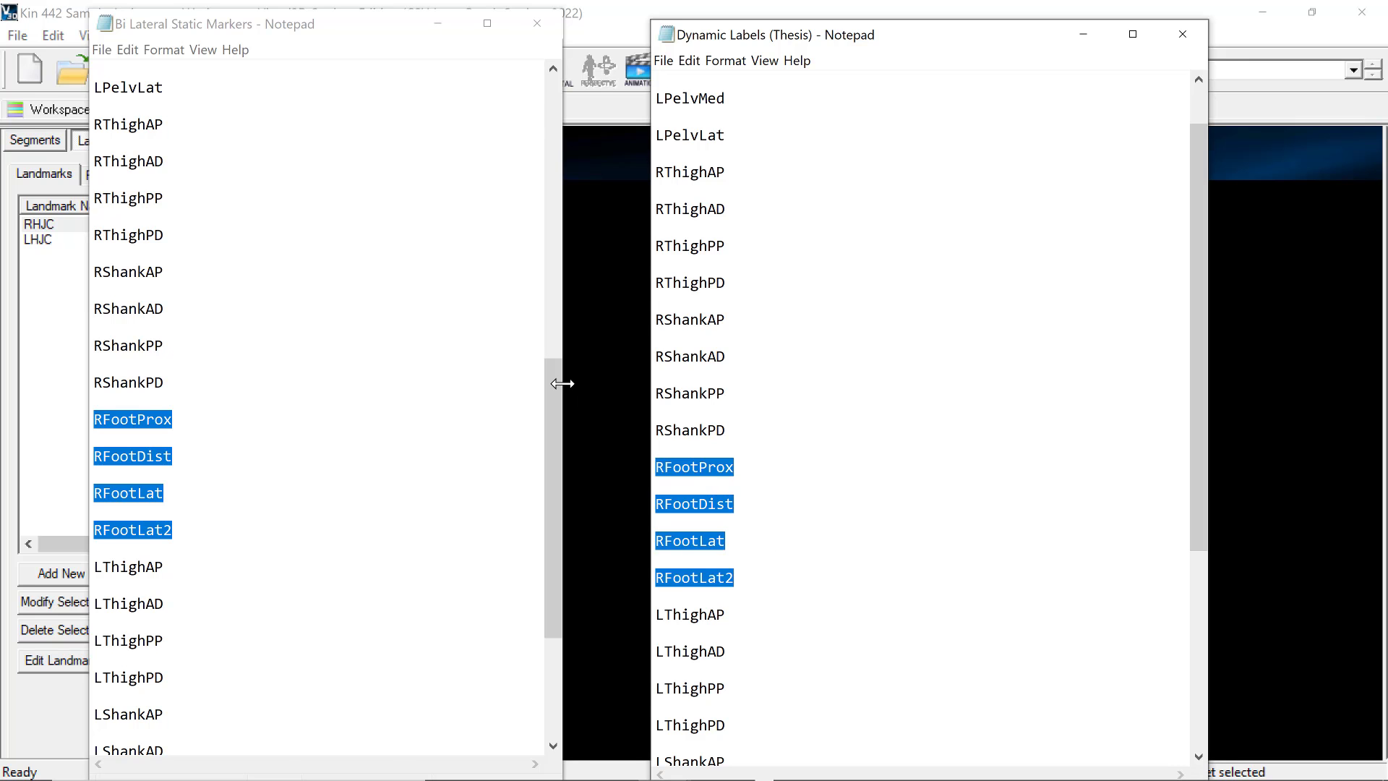
# - Switch to Visual3D and open the Right Thigh segment to examine its selected tracking targets
pyautogui.click(587, 385)
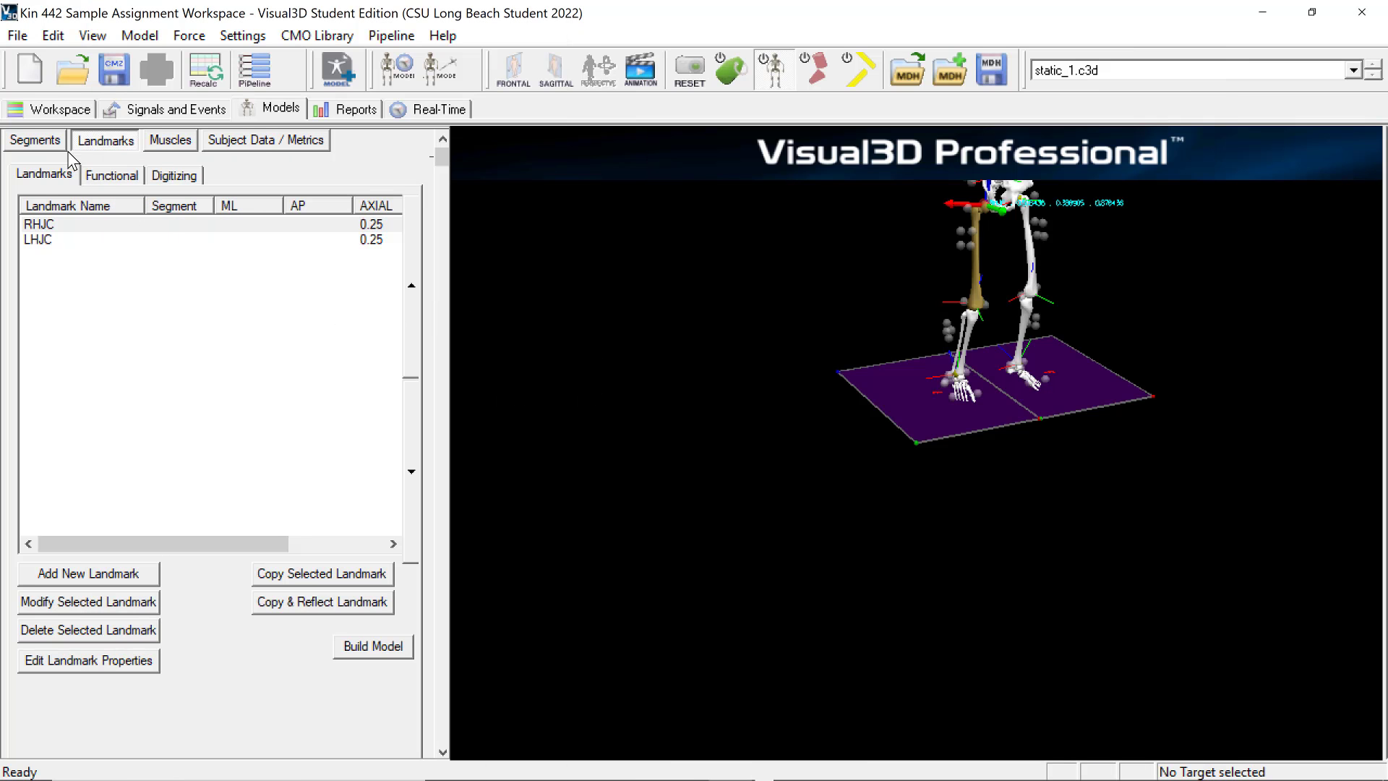
pyautogui.click(40, 140)
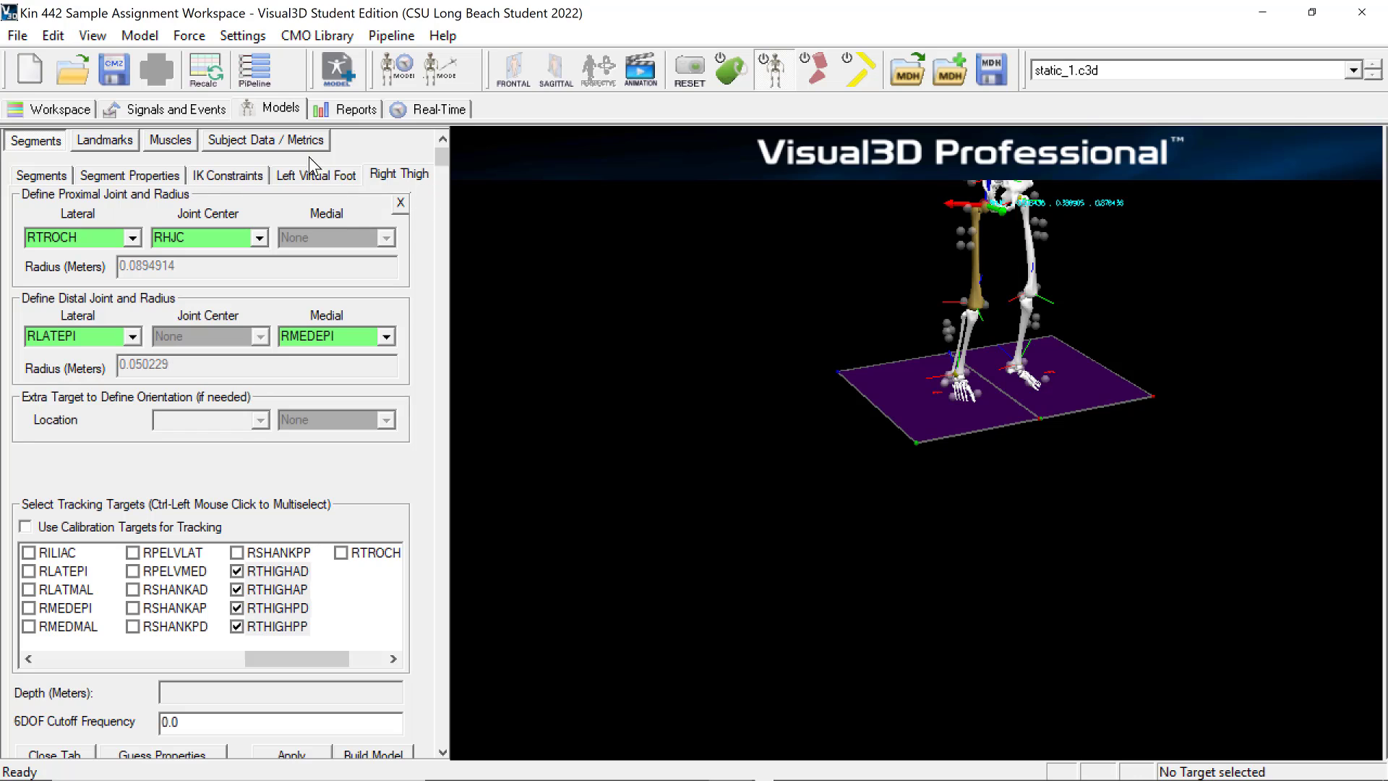
pyautogui.click(39, 176)
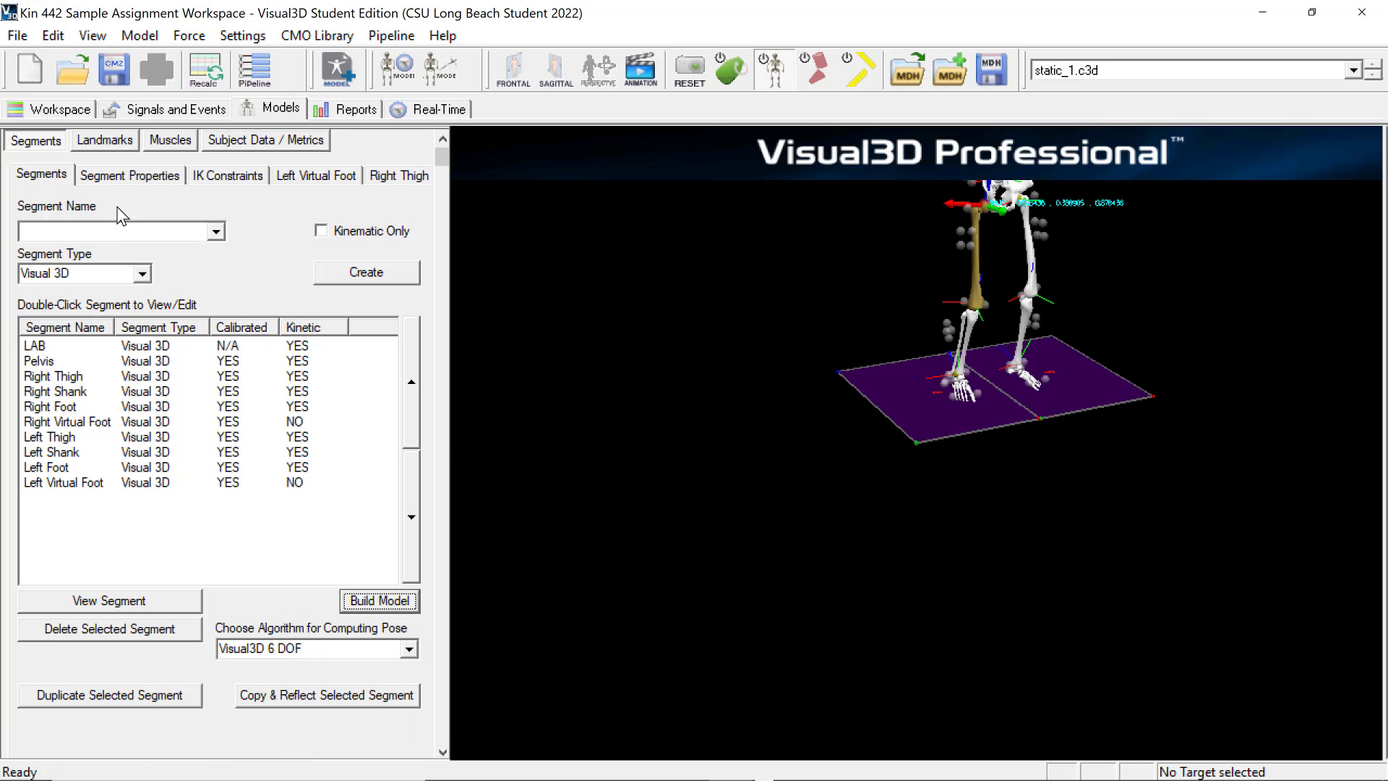
pyautogui.doubleClick(63, 376)
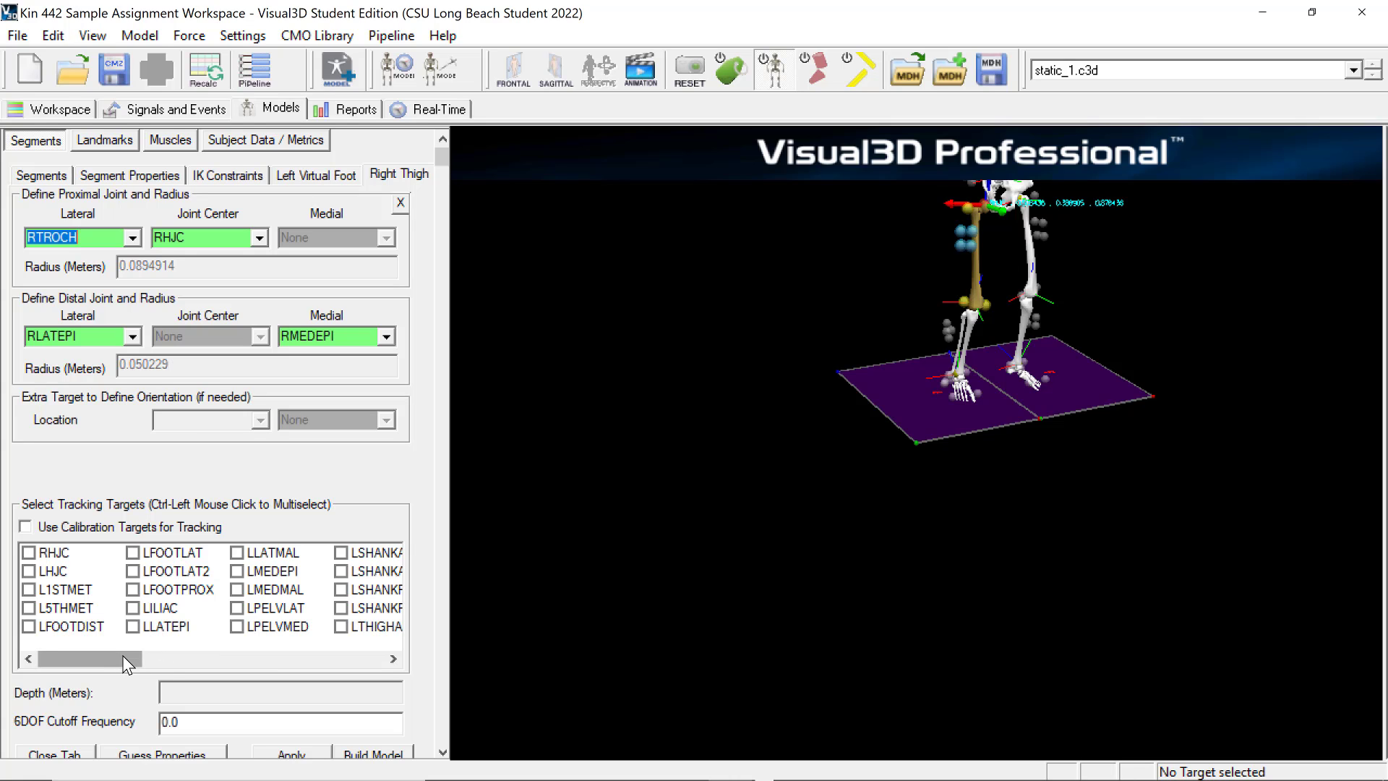
pyautogui.moveTo(123, 655); pyautogui.dragTo(331, 666)
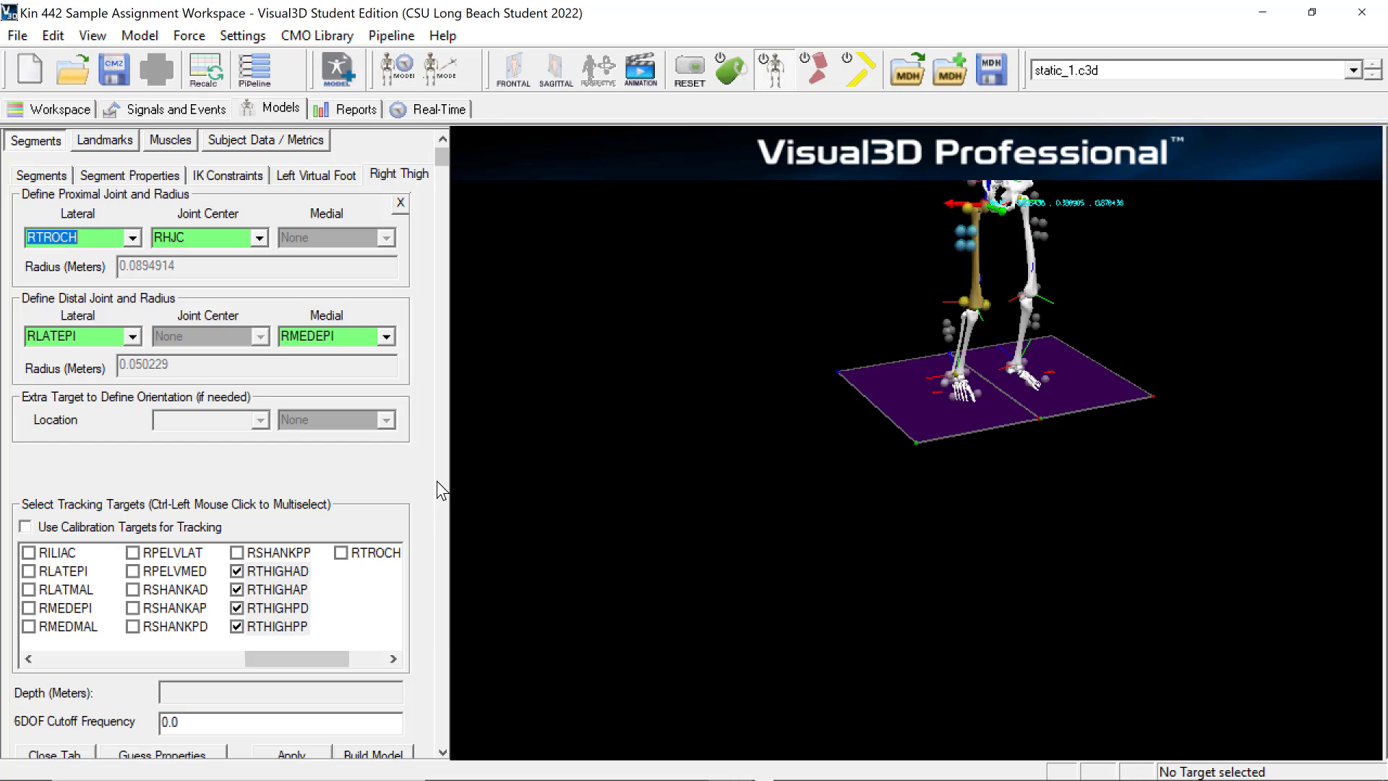
pyautogui.moveTo(757, 357); pyautogui.dragTo(759, 348)
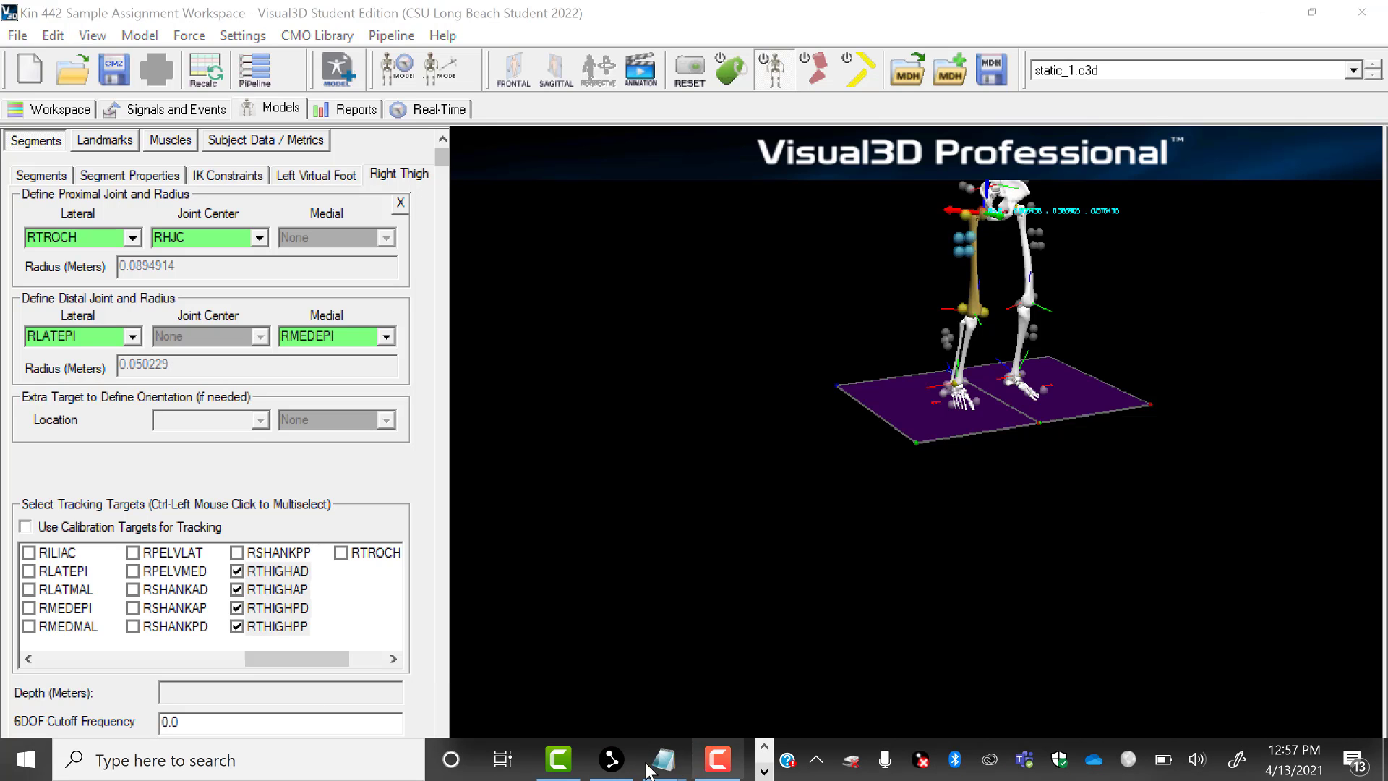
# - Switch to Qualisys Track Manager and locate the LThighAP, LThighAD, LThighPP and LThighPD trajectories one by one in the 3D view
pyautogui.click(611, 759)
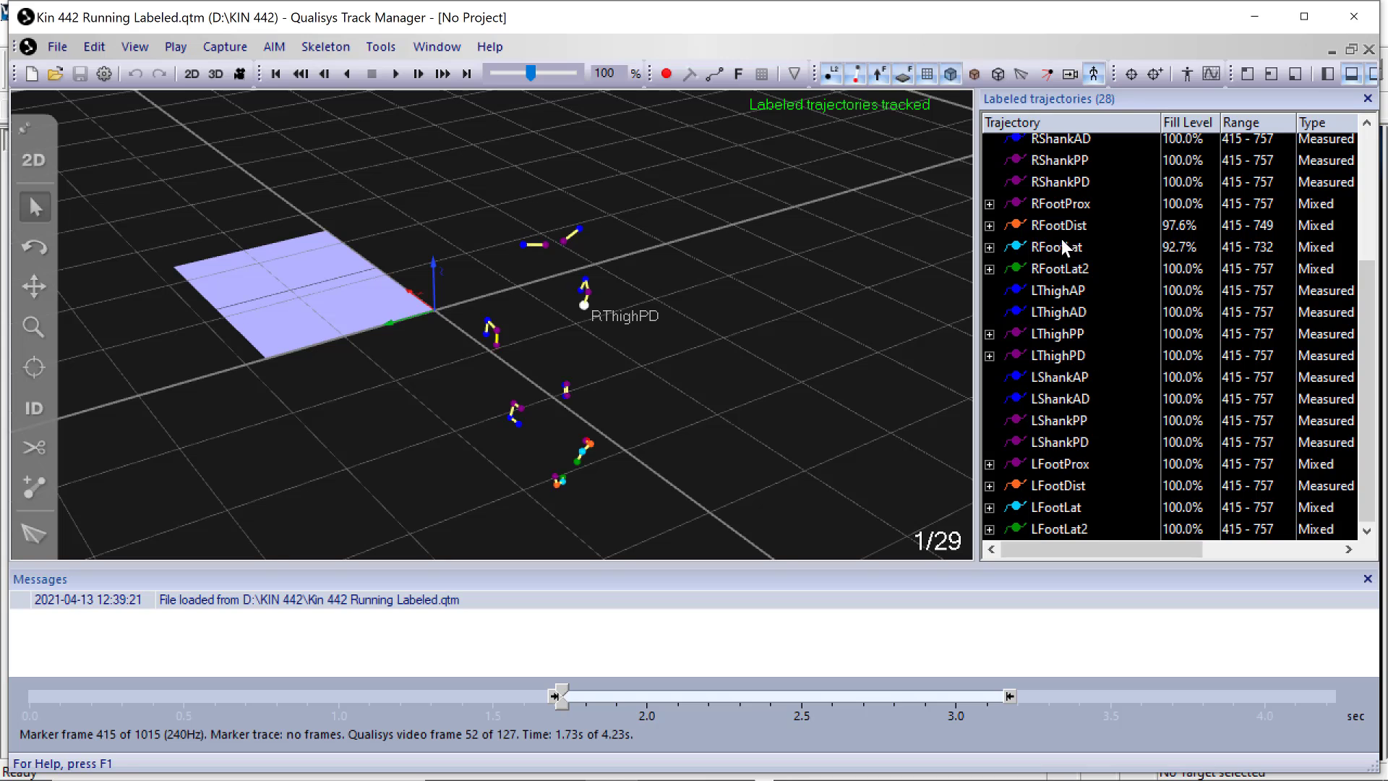
pyautogui.moveTo(813, 376); pyautogui.dragTo(757, 369)
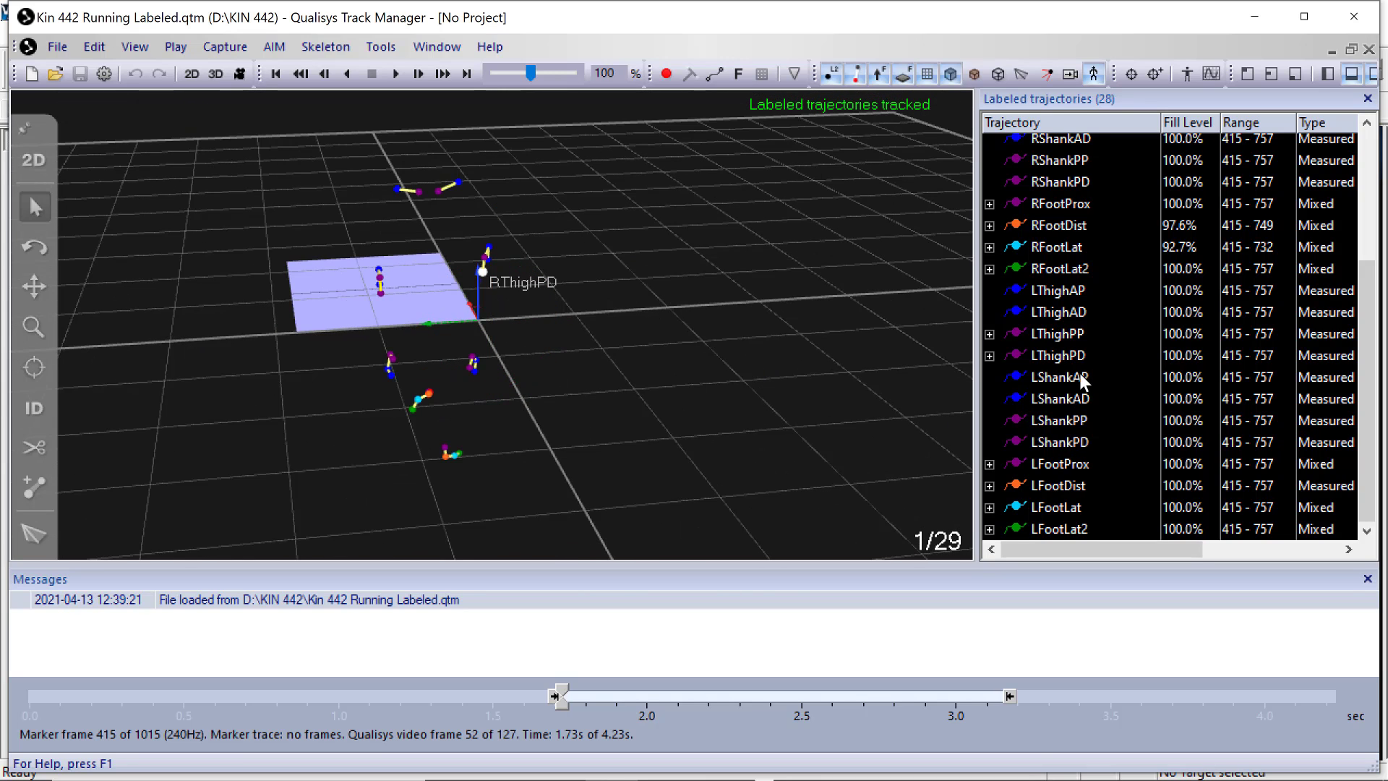
pyautogui.click(1077, 292)
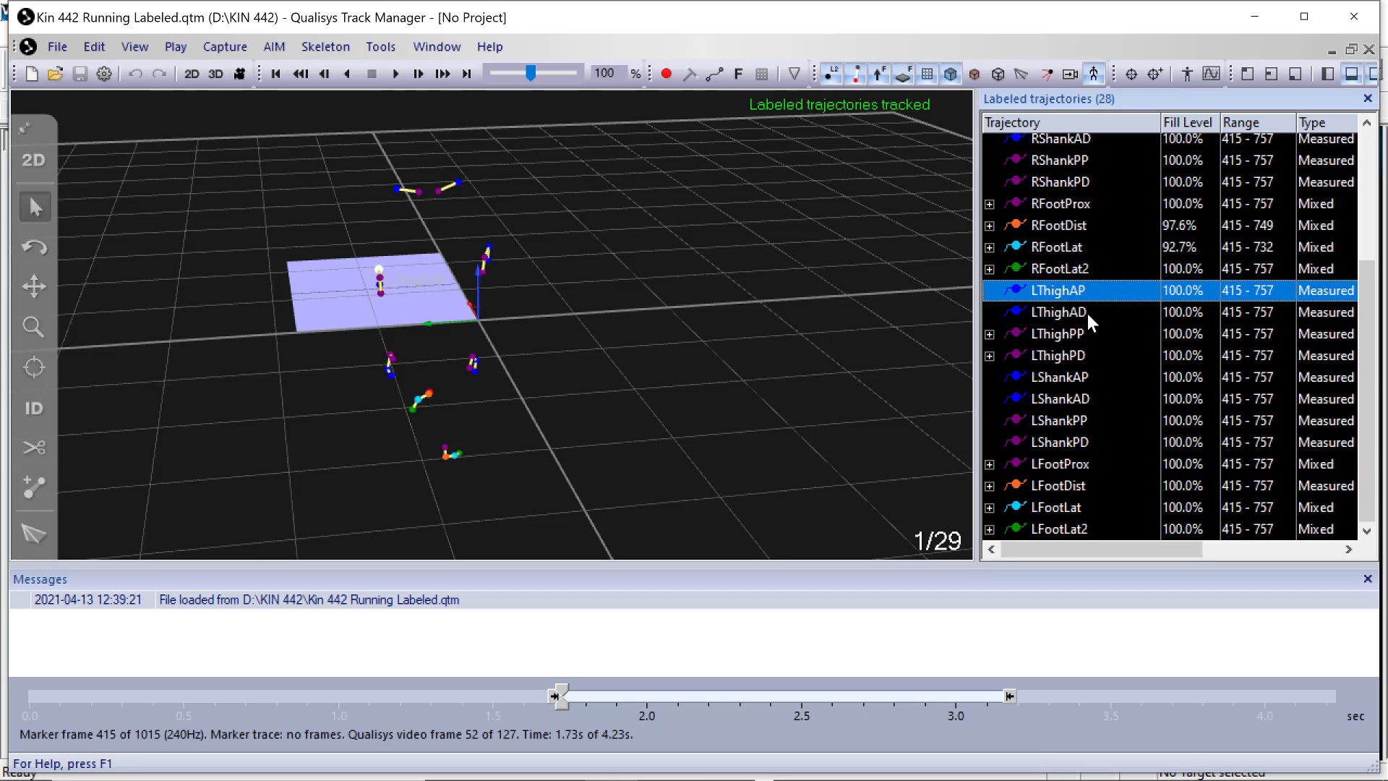
pyautogui.click(1092, 315)
pyautogui.click(1087, 333)
pyautogui.click(1083, 355)
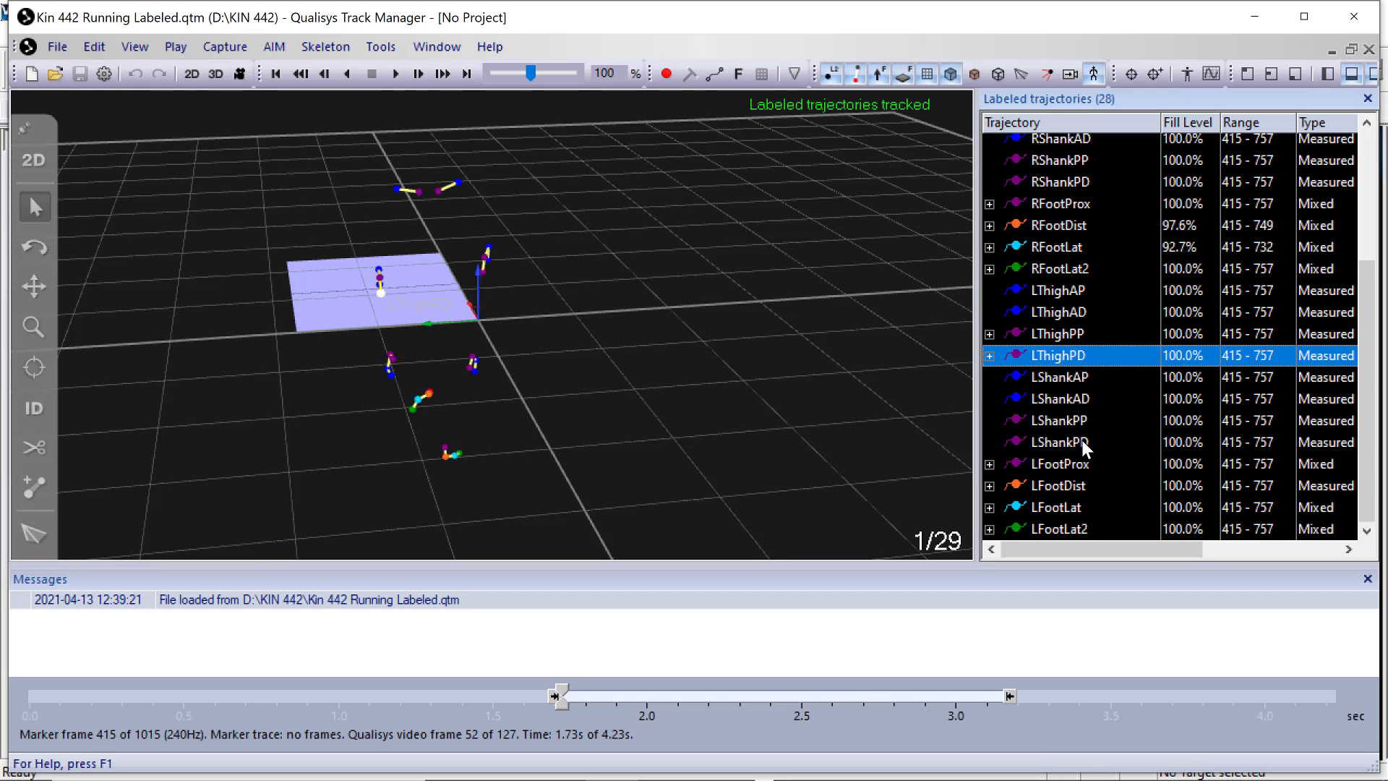
pyautogui.moveTo(495, 382); pyautogui.dragTo(608, 359)
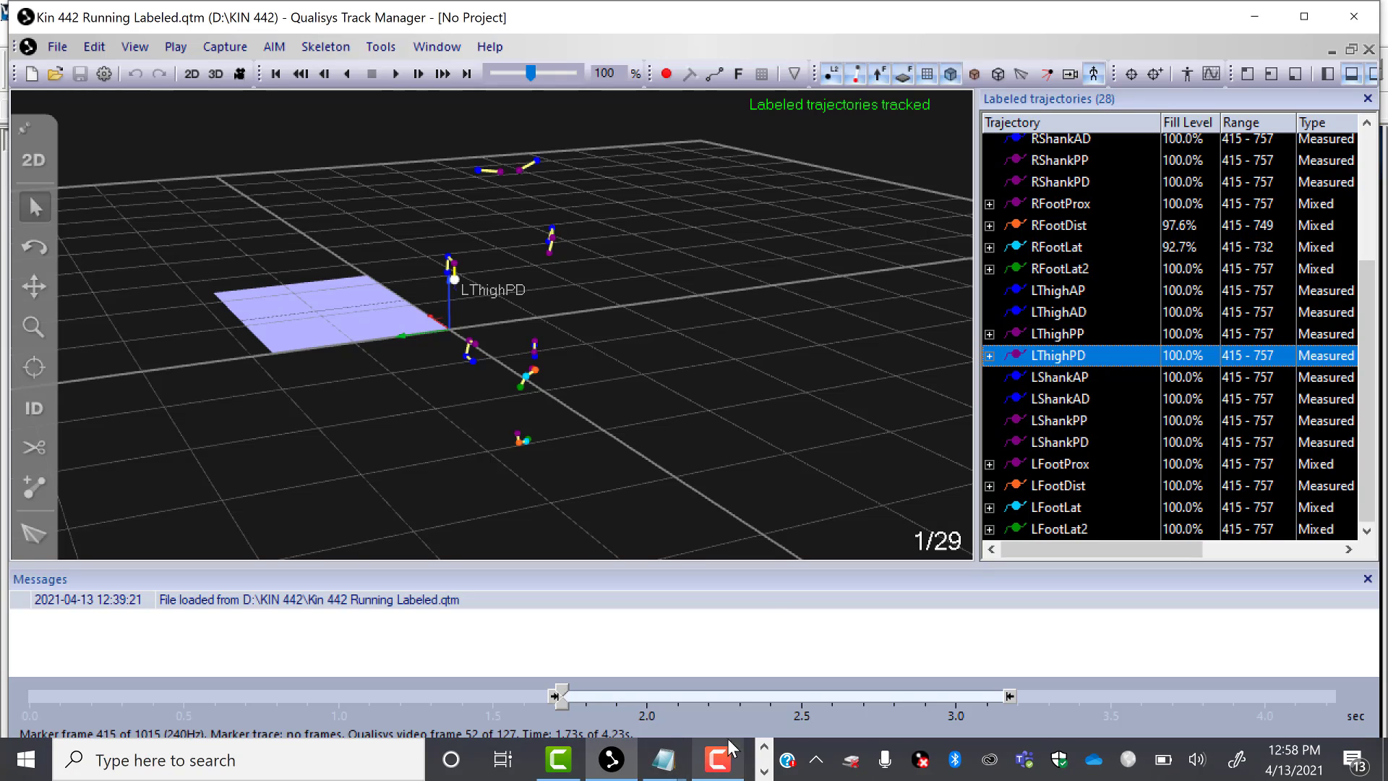
# - Consult the dynamic label list, and highlight the LThighAP, LThighAD, LThighPP and LThighPD trajectories together in Qualisys Track Manager
pyautogui.click(675, 777)
pyautogui.click(716, 670)
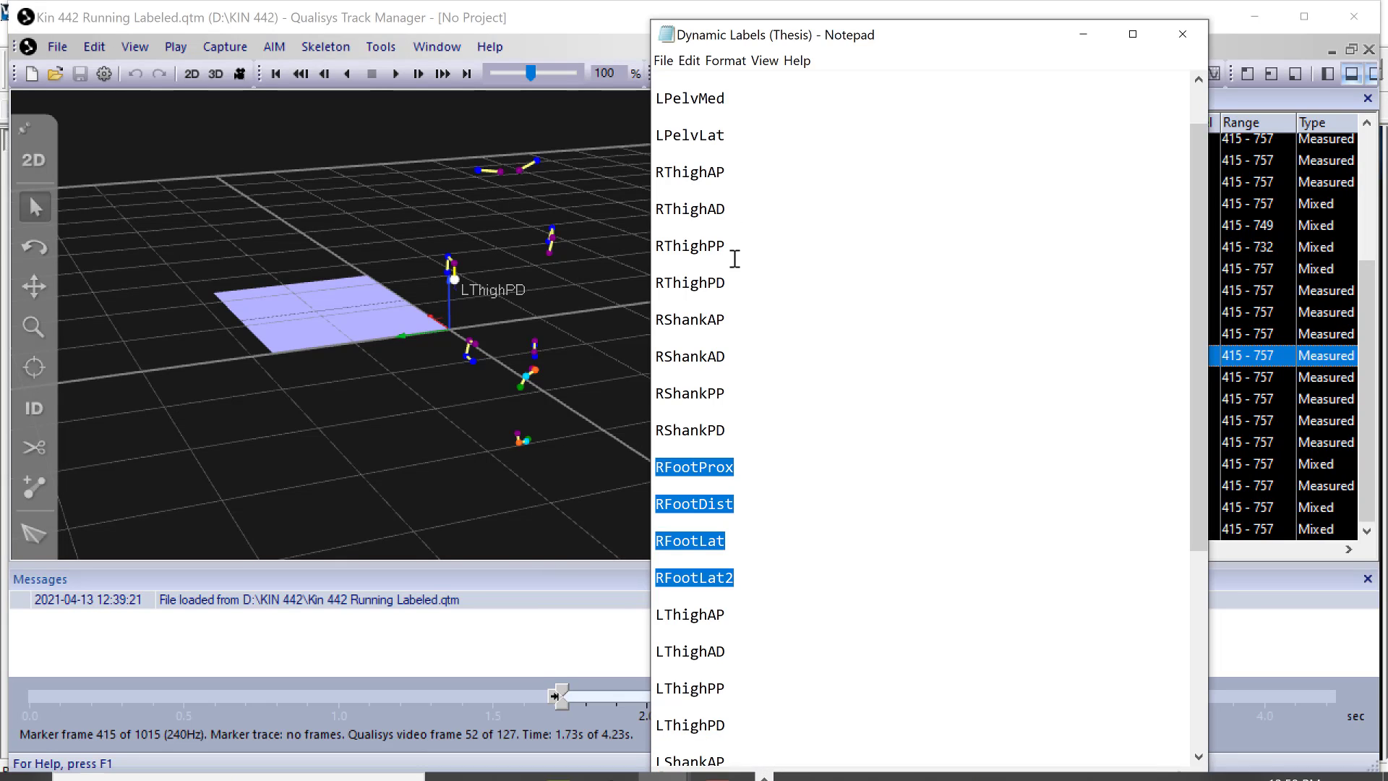
pyautogui.click(1222, 333)
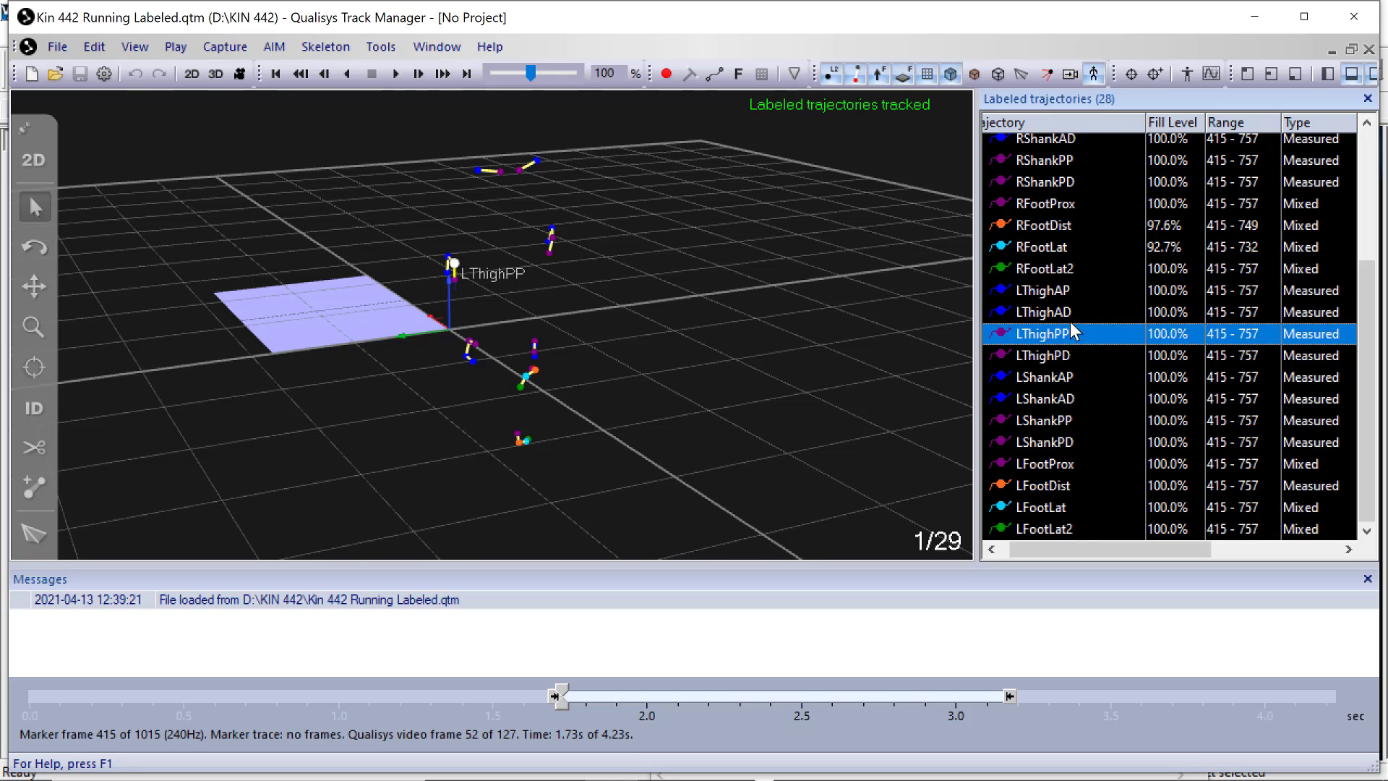
pyautogui.click(1065, 292)
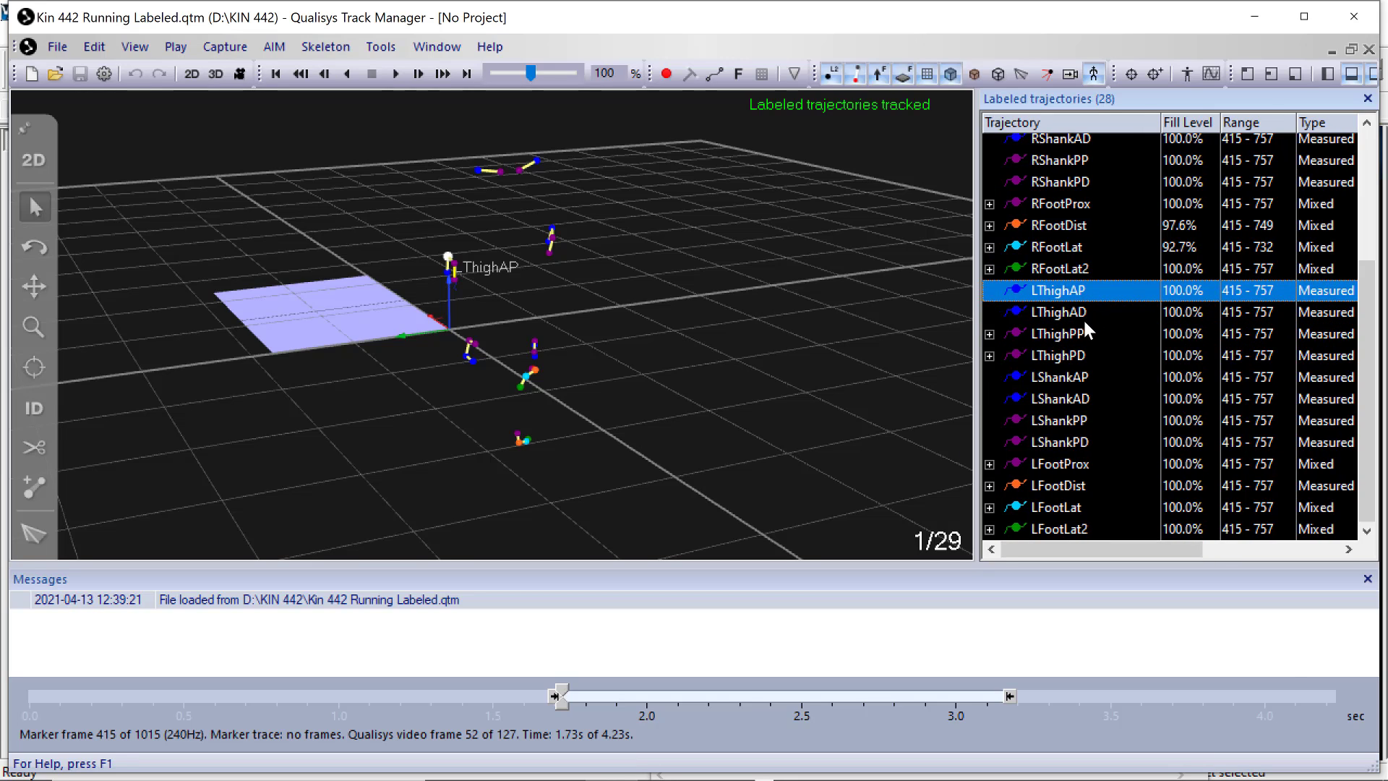
pyautogui.keyDown('ctrl'); pyautogui.click(1082, 320); pyautogui.keyUp('ctrl')
pyautogui.keyDown('ctrl'); pyautogui.click(1077, 335); pyautogui.keyUp('ctrl')
pyautogui.keyDown('ctrl'); pyautogui.click(1063, 355); pyautogui.keyUp('ctrl')
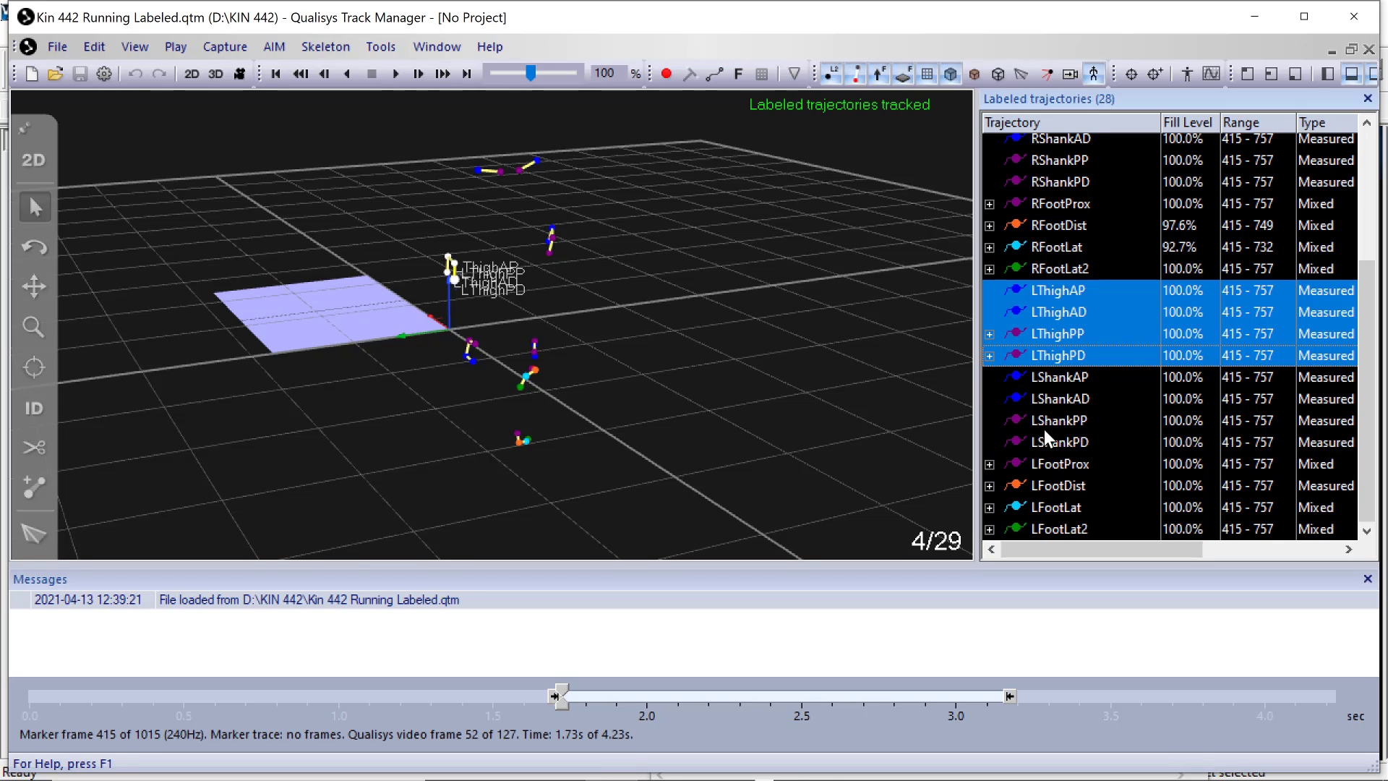
pyautogui.click(695, 386)
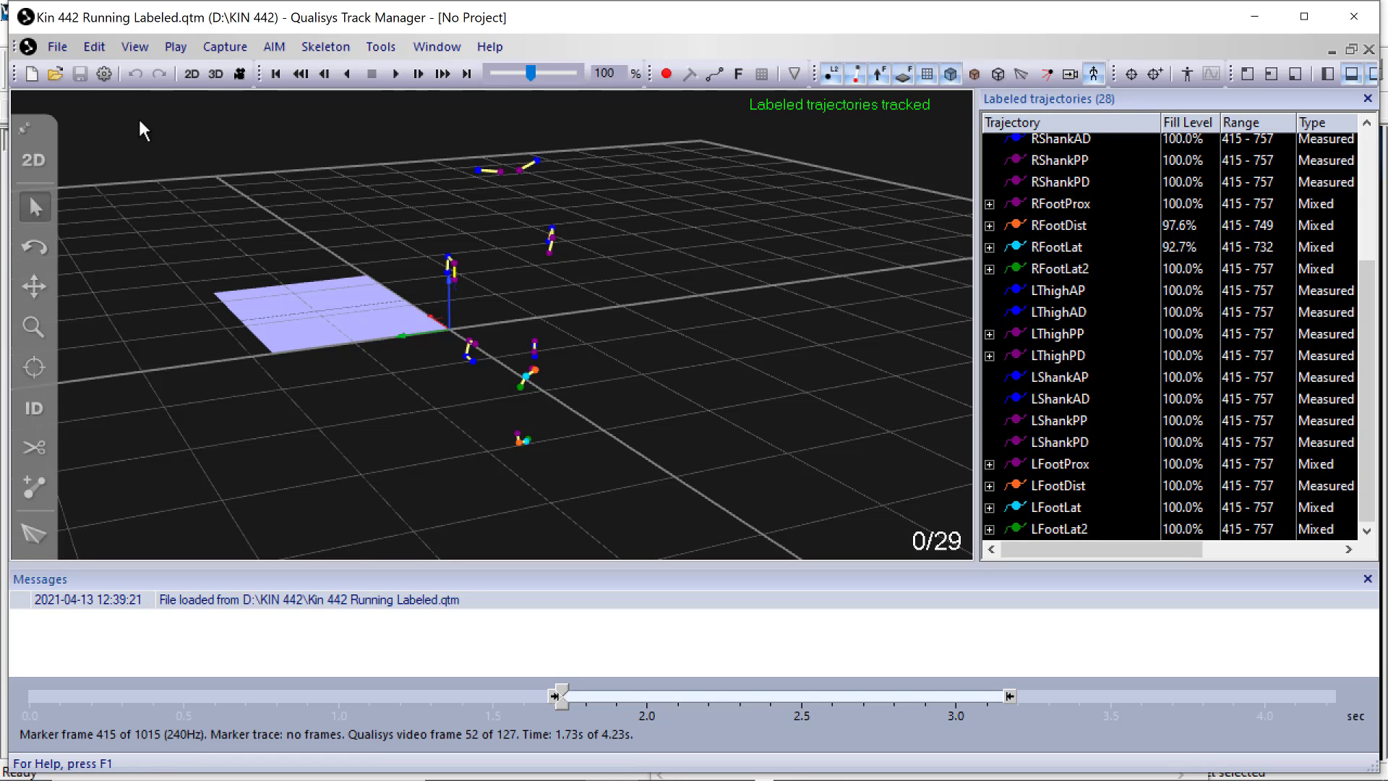
# - Show the export formats available for the labeled running trial, including C3D
pyautogui.click(44, 52)
pyautogui.moveTo(263, 412)
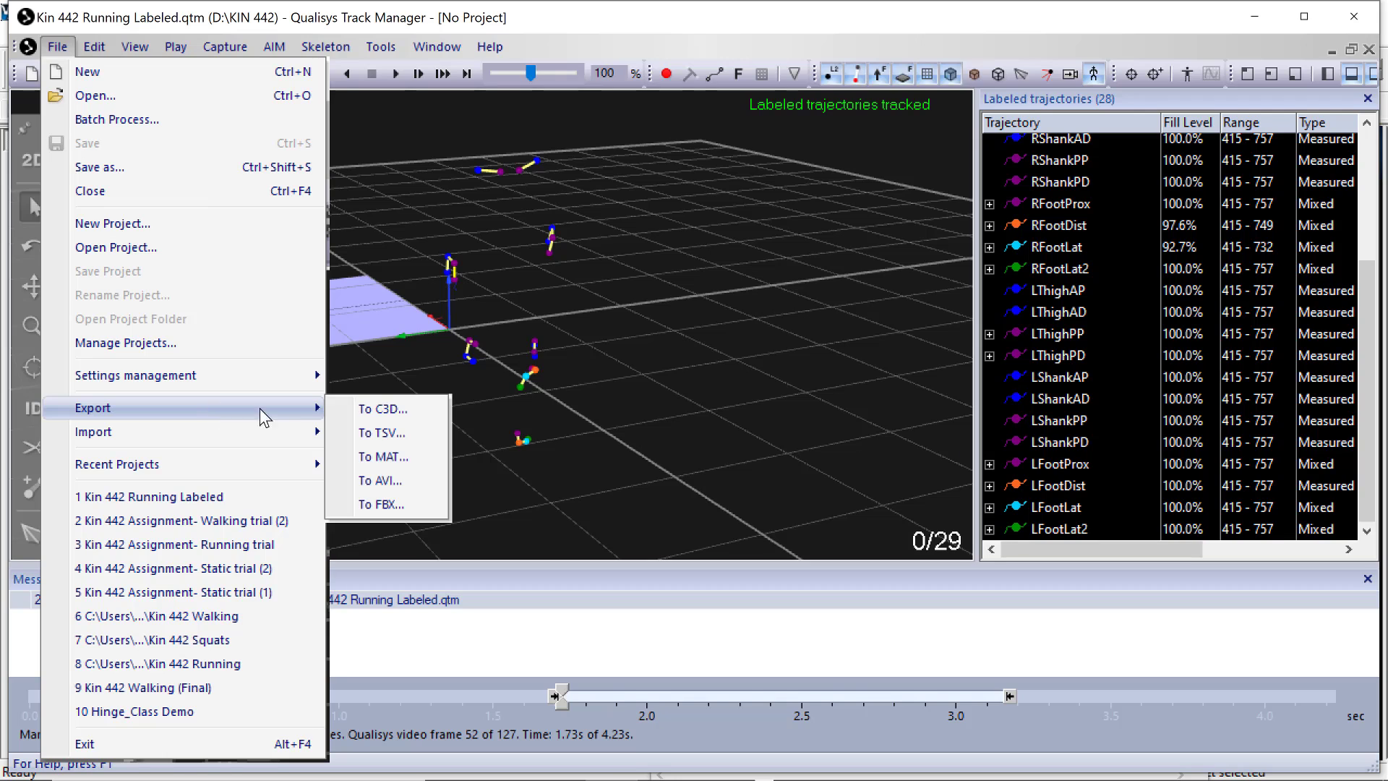
pyautogui.click(790, 366)
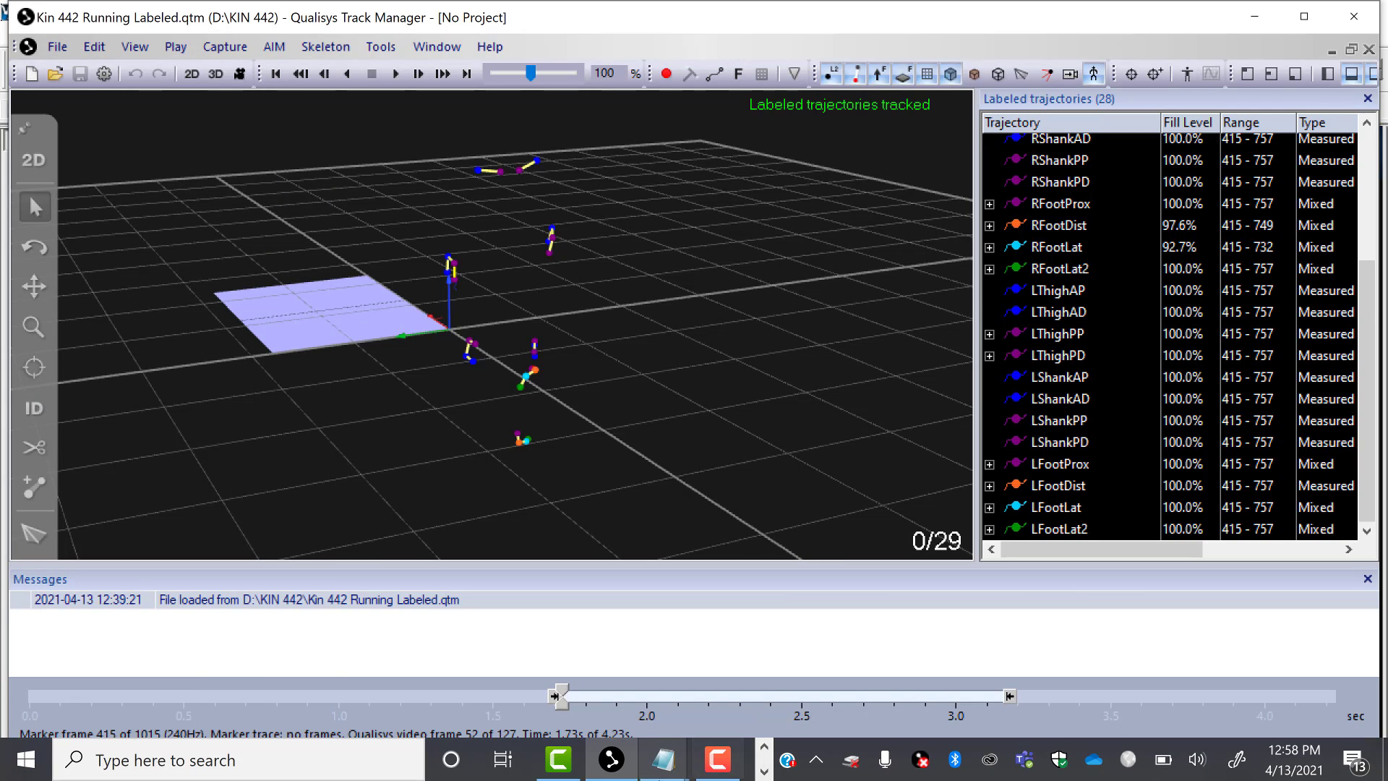
# - Switch to Visual3D and display the model on the Kin 442 Running Labeled.c3d trial among the signals and events
pyautogui.click(721, 773)
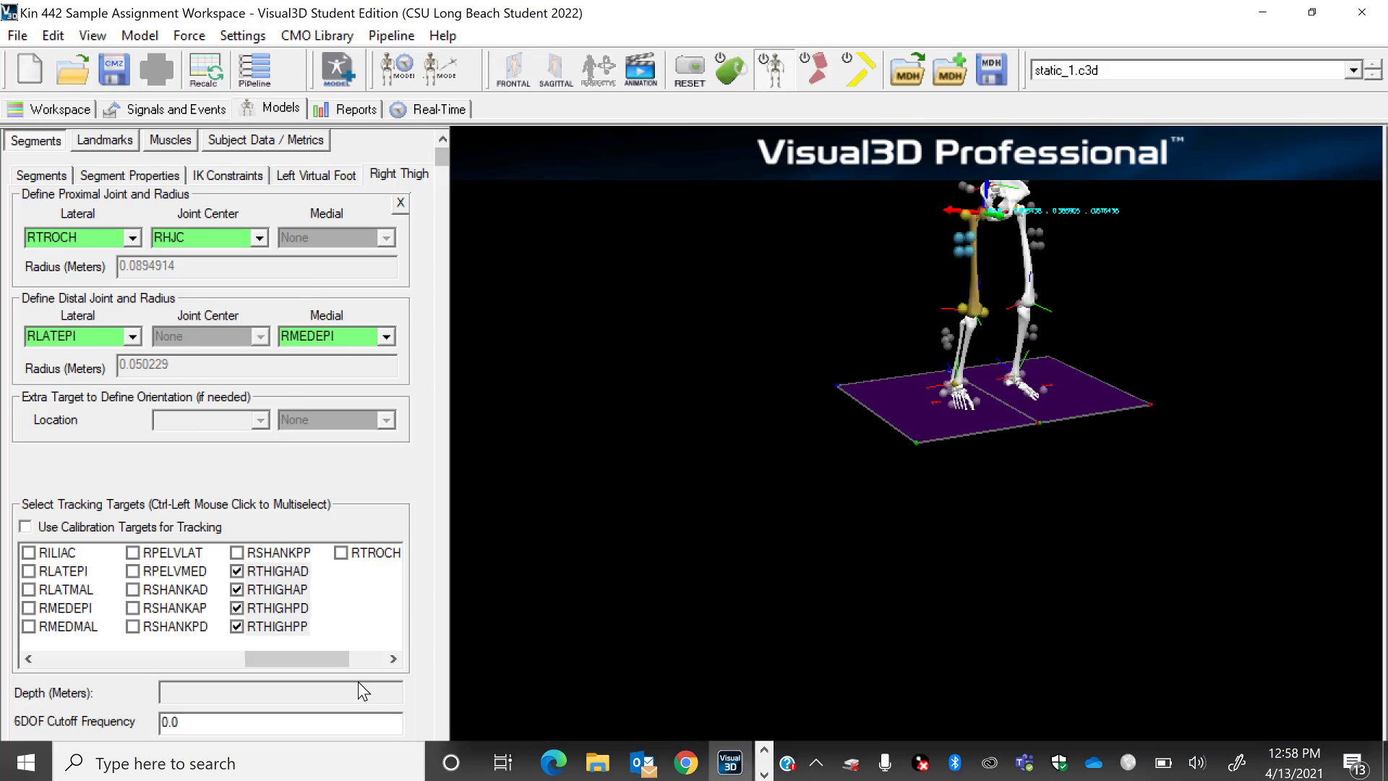
pyautogui.click(34, 107)
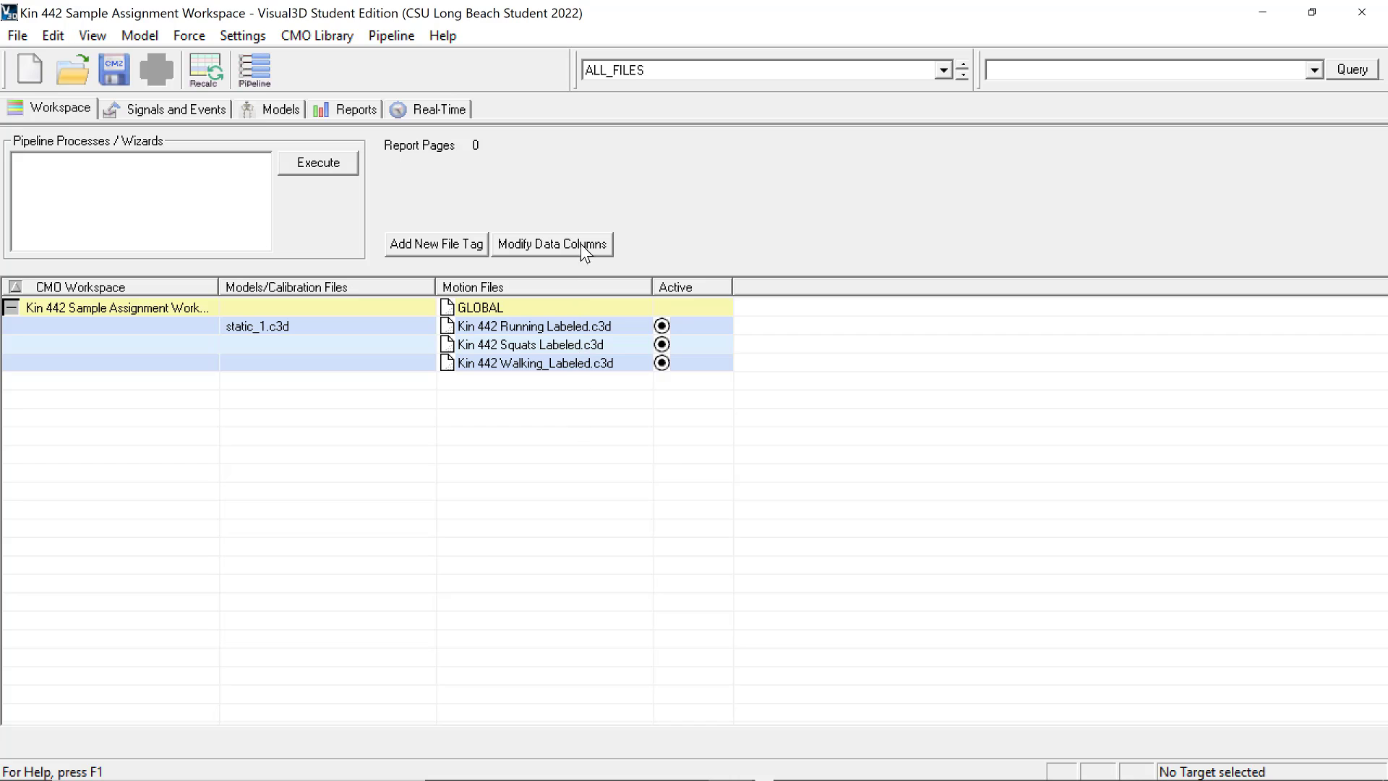
pyautogui.click(189, 114)
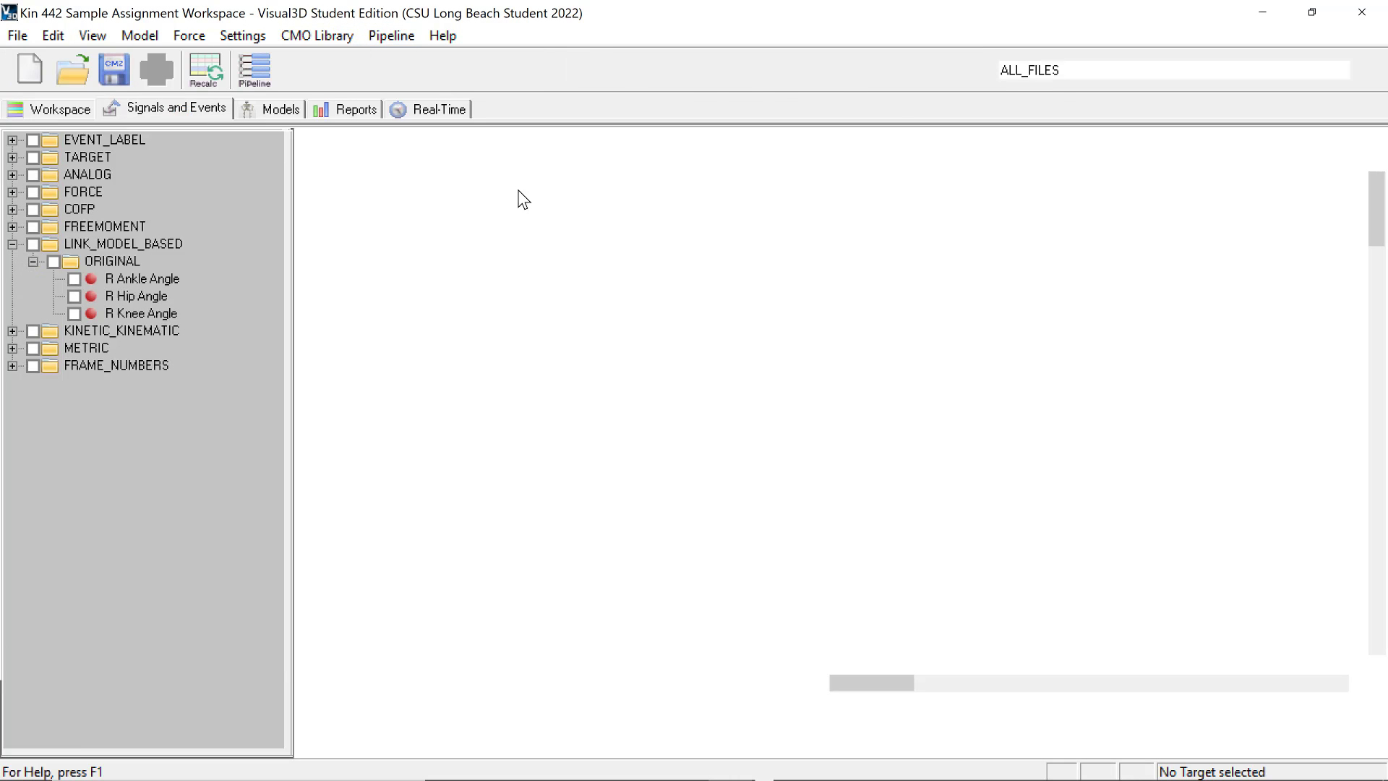
pyautogui.click(1048, 70)
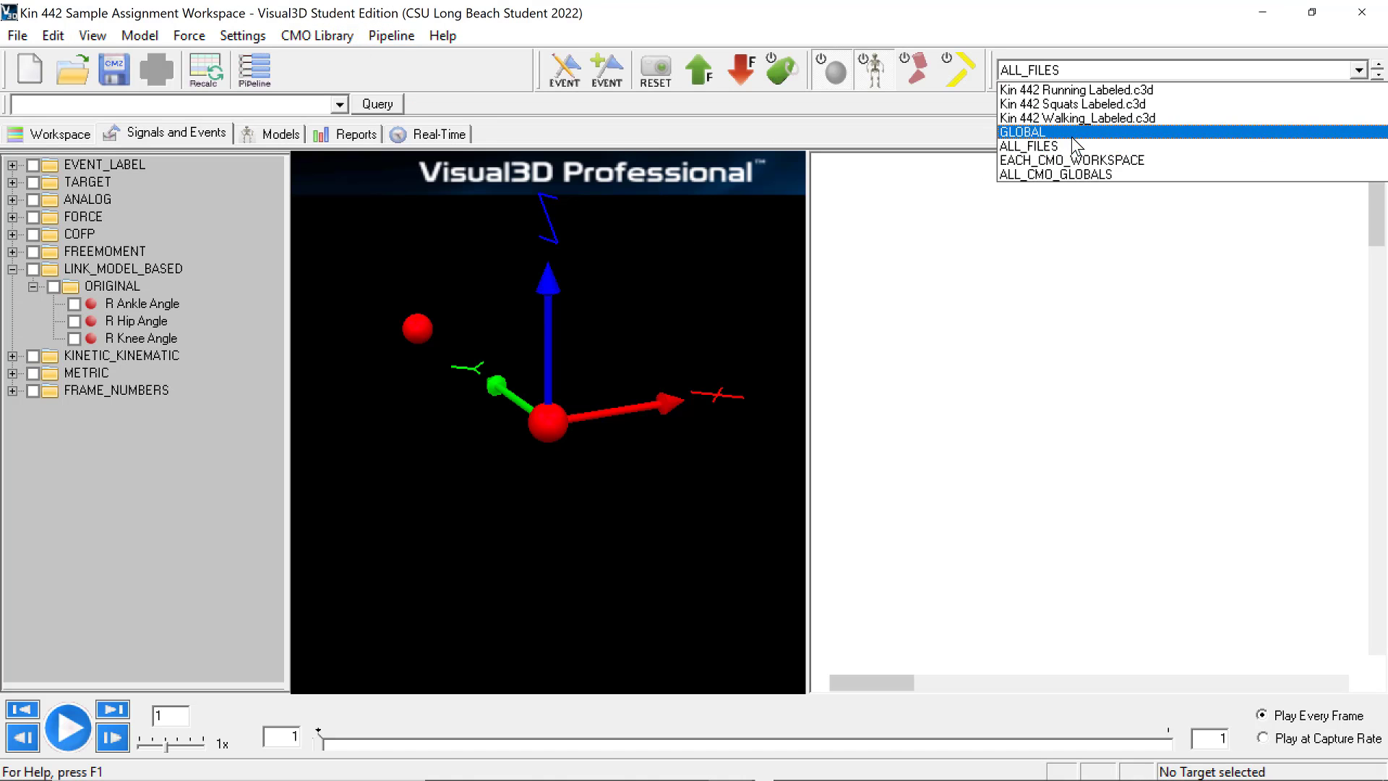
pyautogui.click(1077, 90)
pyautogui.moveTo(768, 345); pyautogui.dragTo(543, 349)
pyautogui.moveTo(713, 388); pyautogui.dragTo(687, 292)
pyautogui.moveTo(703, 234); pyautogui.dragTo(671, 427)
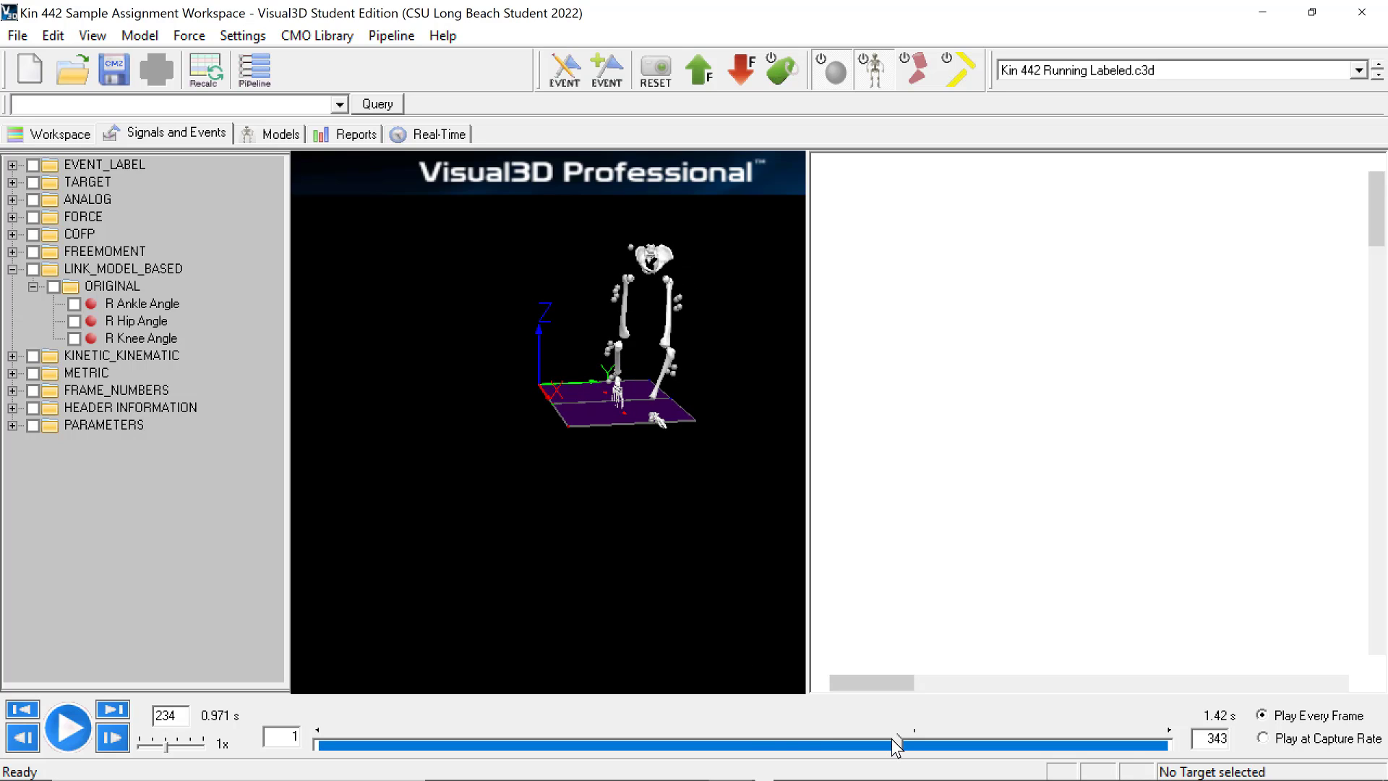
# - Scrub the running trial back to about frame 168 to examine how the model moves
pyautogui.moveTo(896, 741); pyautogui.dragTo(746, 723)
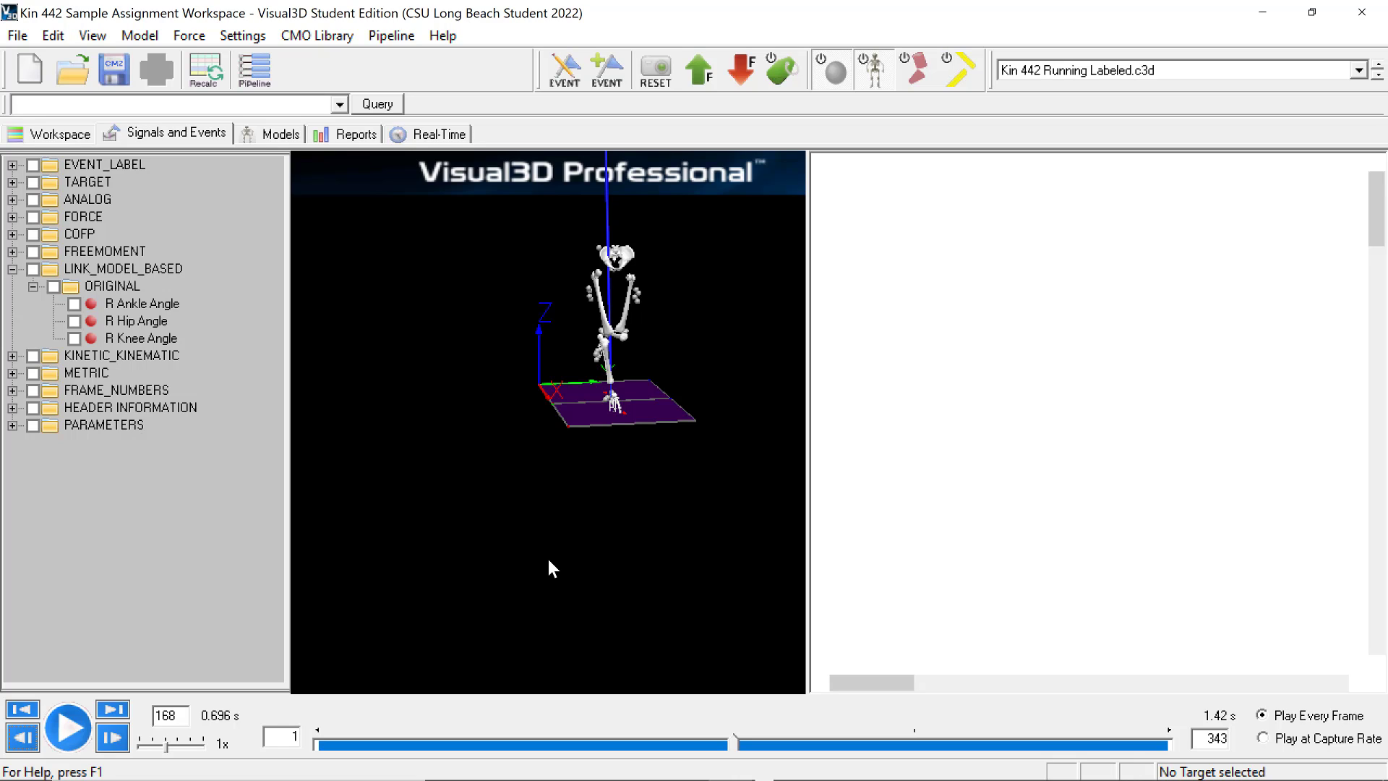
# - Review the LHJC landmark's definition among the static model's landmarks, and close it without changes
pyautogui.click(263, 135)
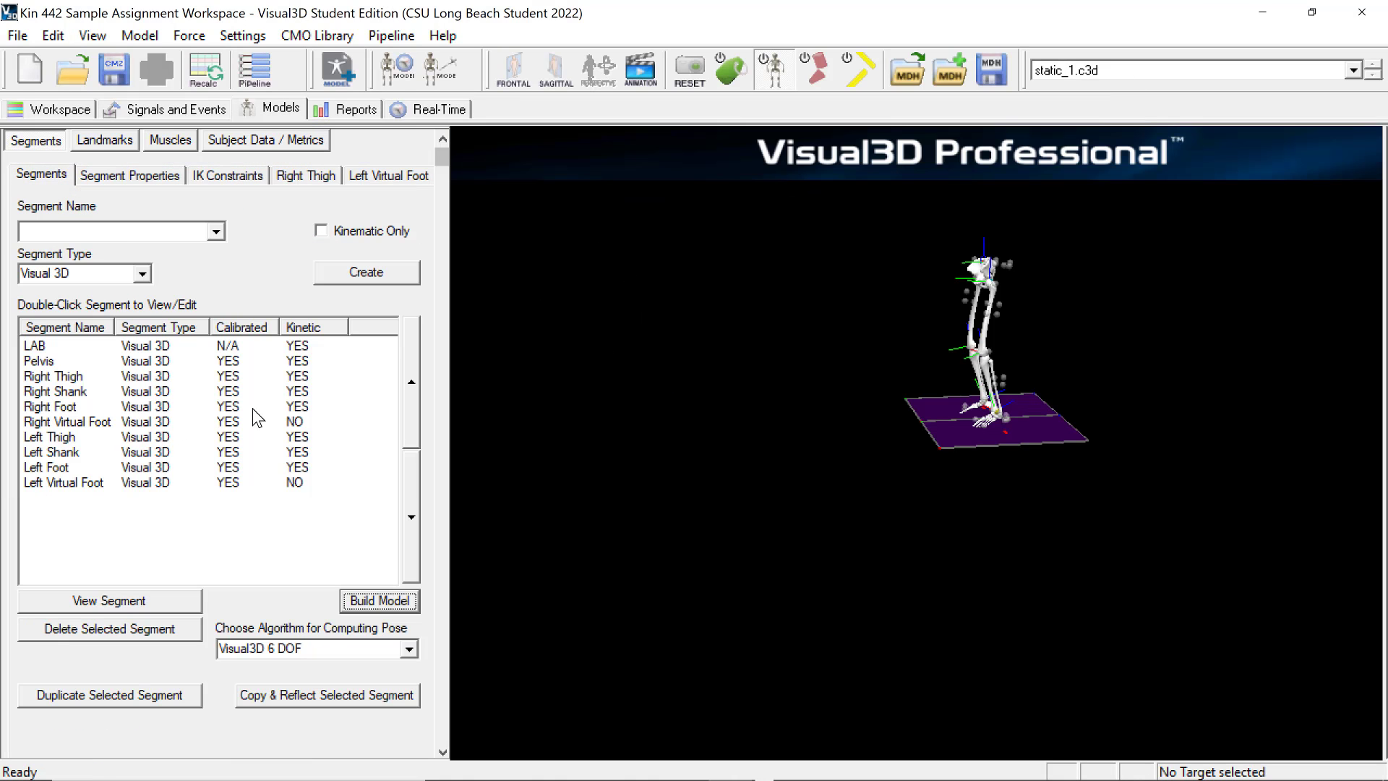
pyautogui.click(114, 144)
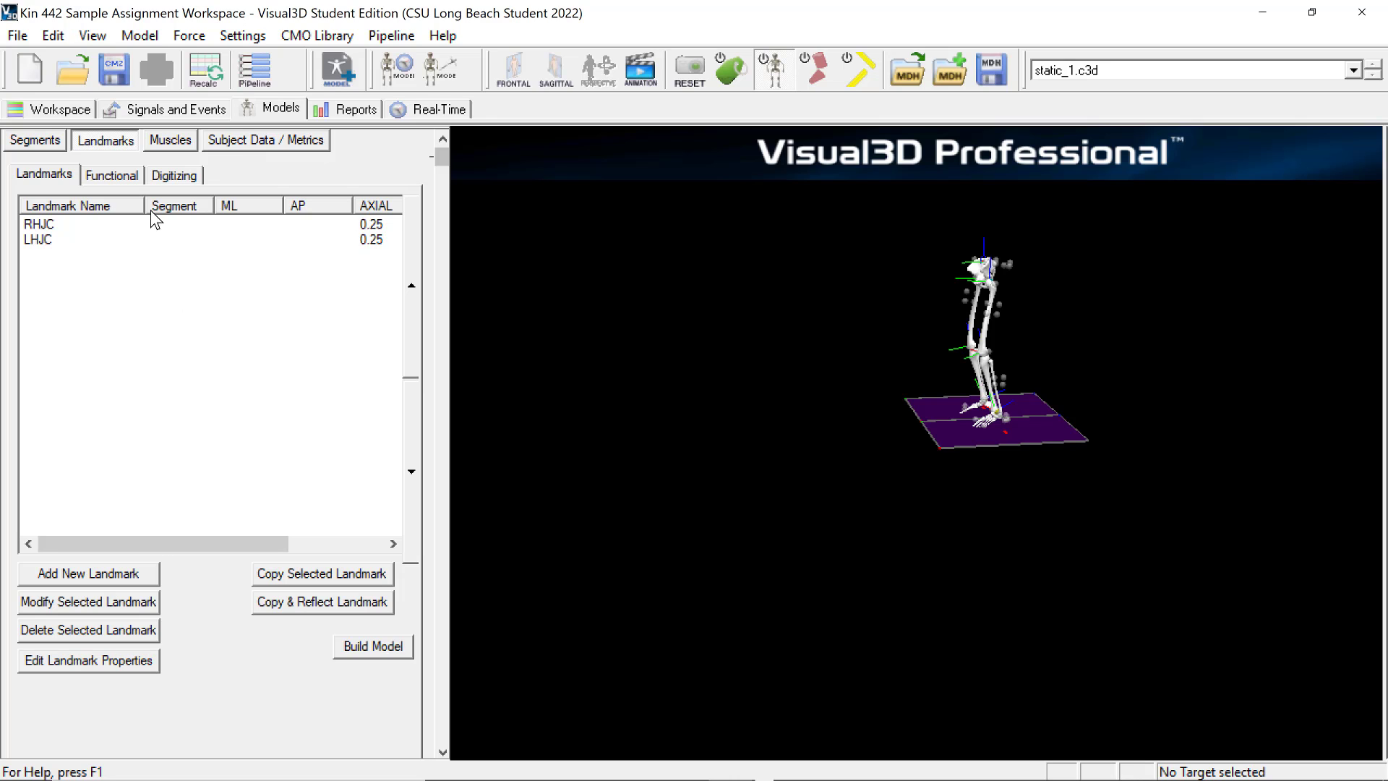
pyautogui.doubleClick(93, 240)
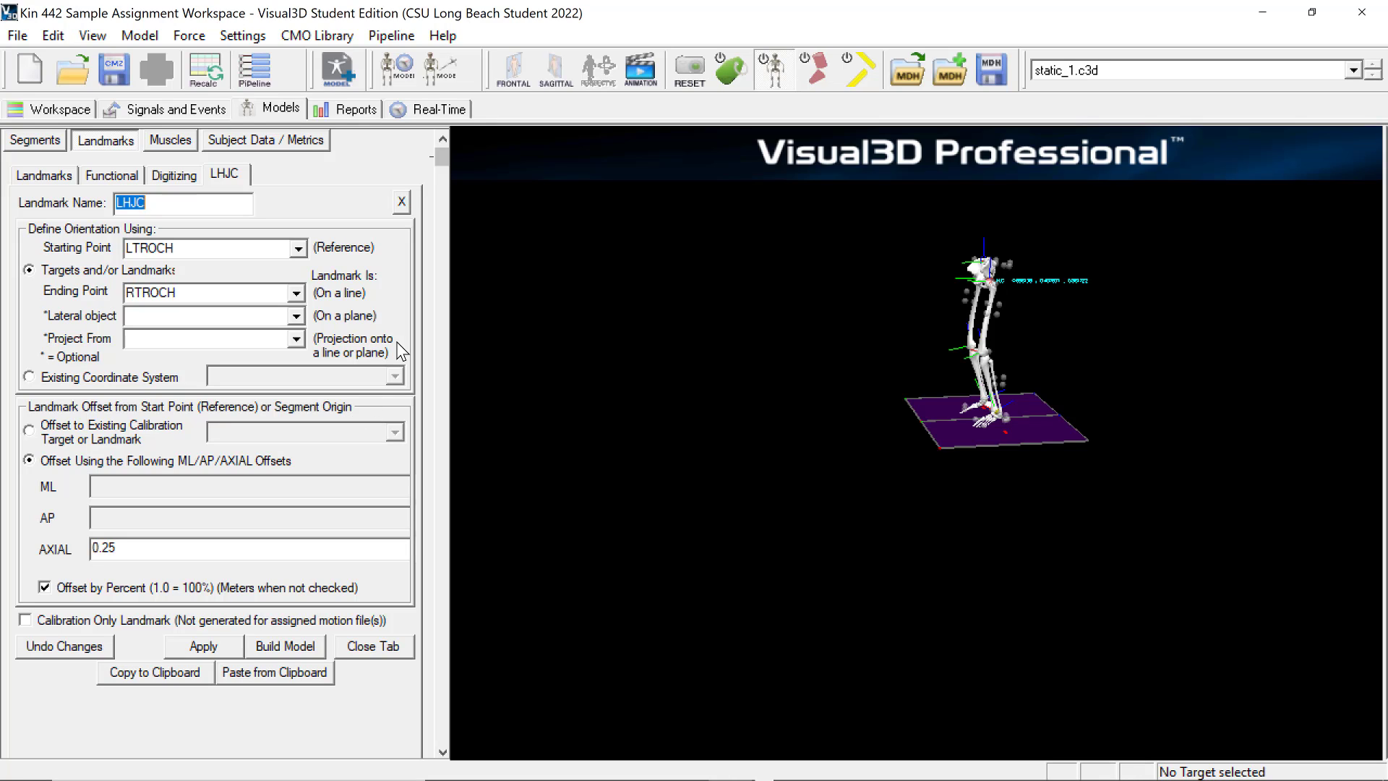
pyautogui.click(401, 203)
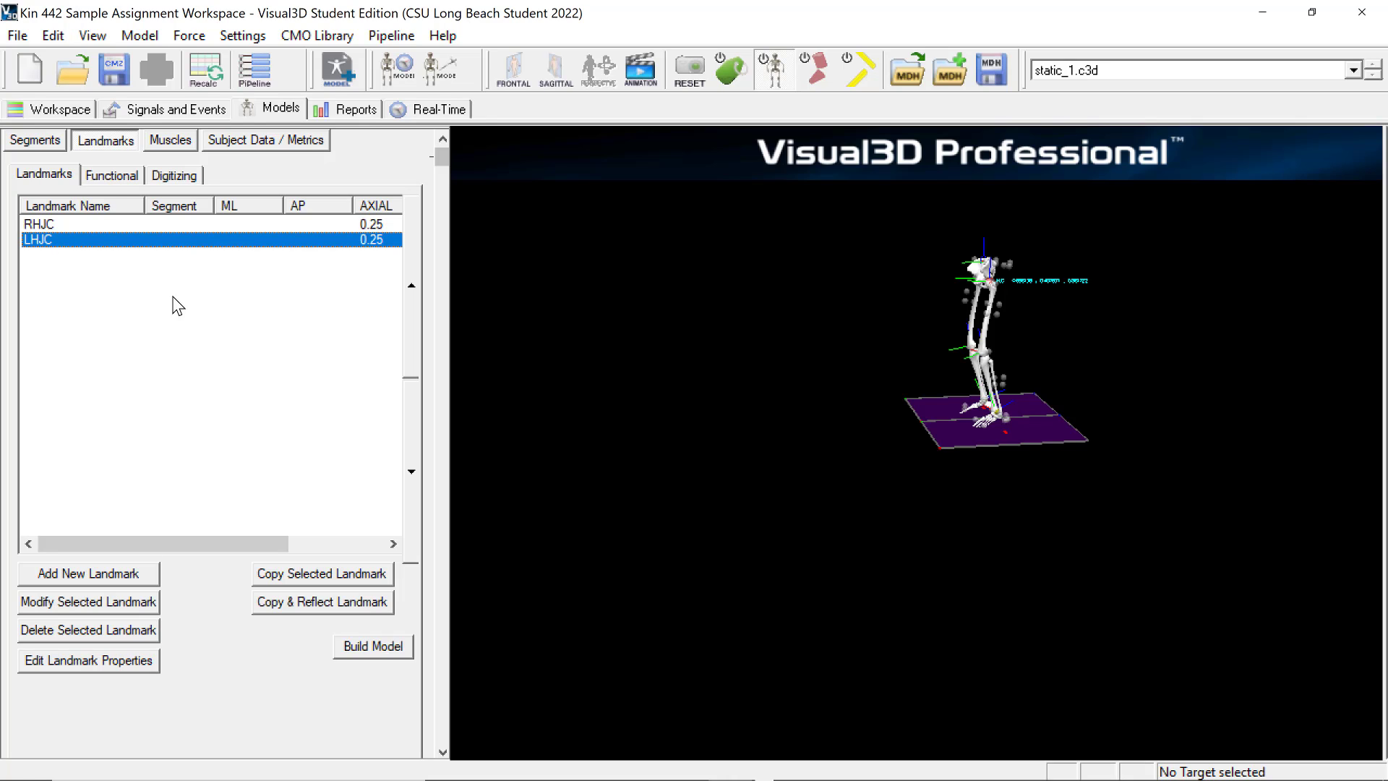
# - Return to the model's segment list and highlight the Right Thigh segment
pyautogui.click(35, 141)
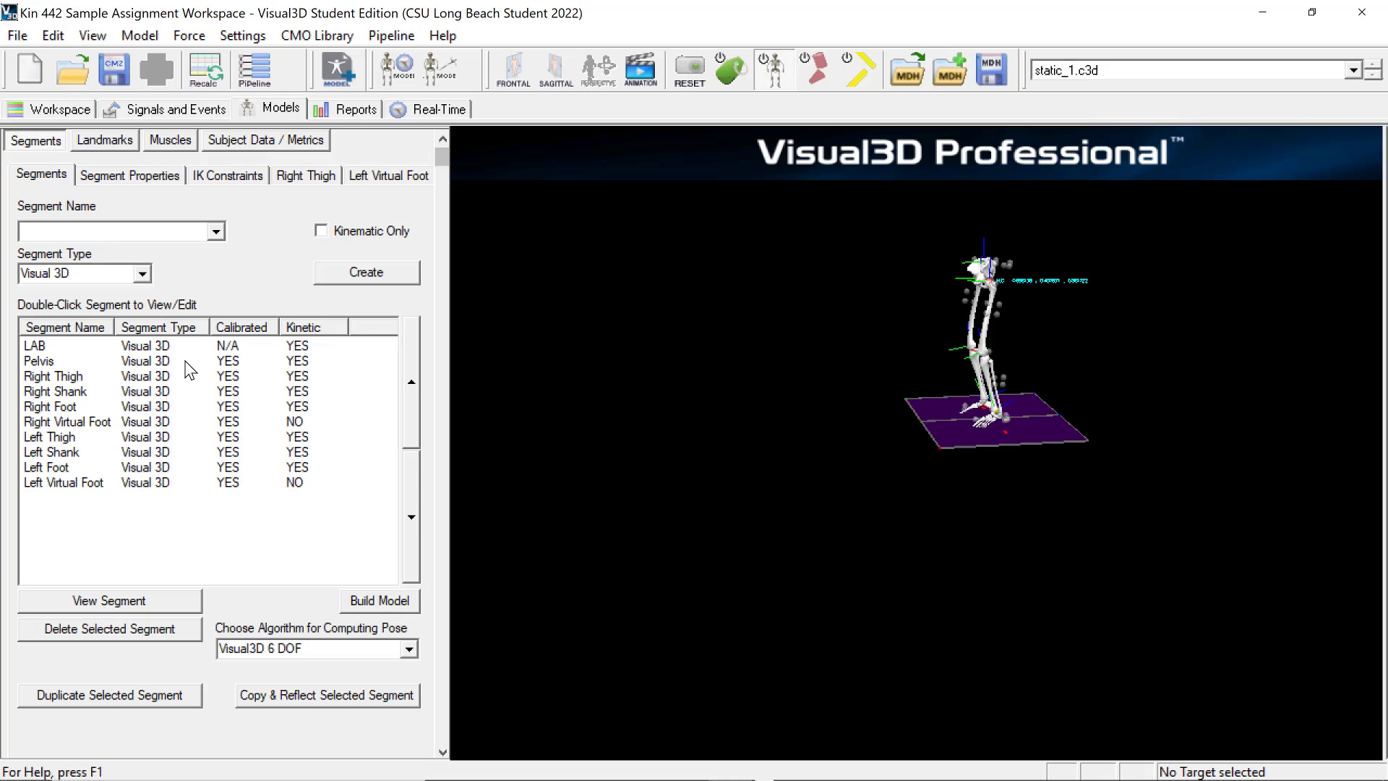
pyautogui.click(114, 378)
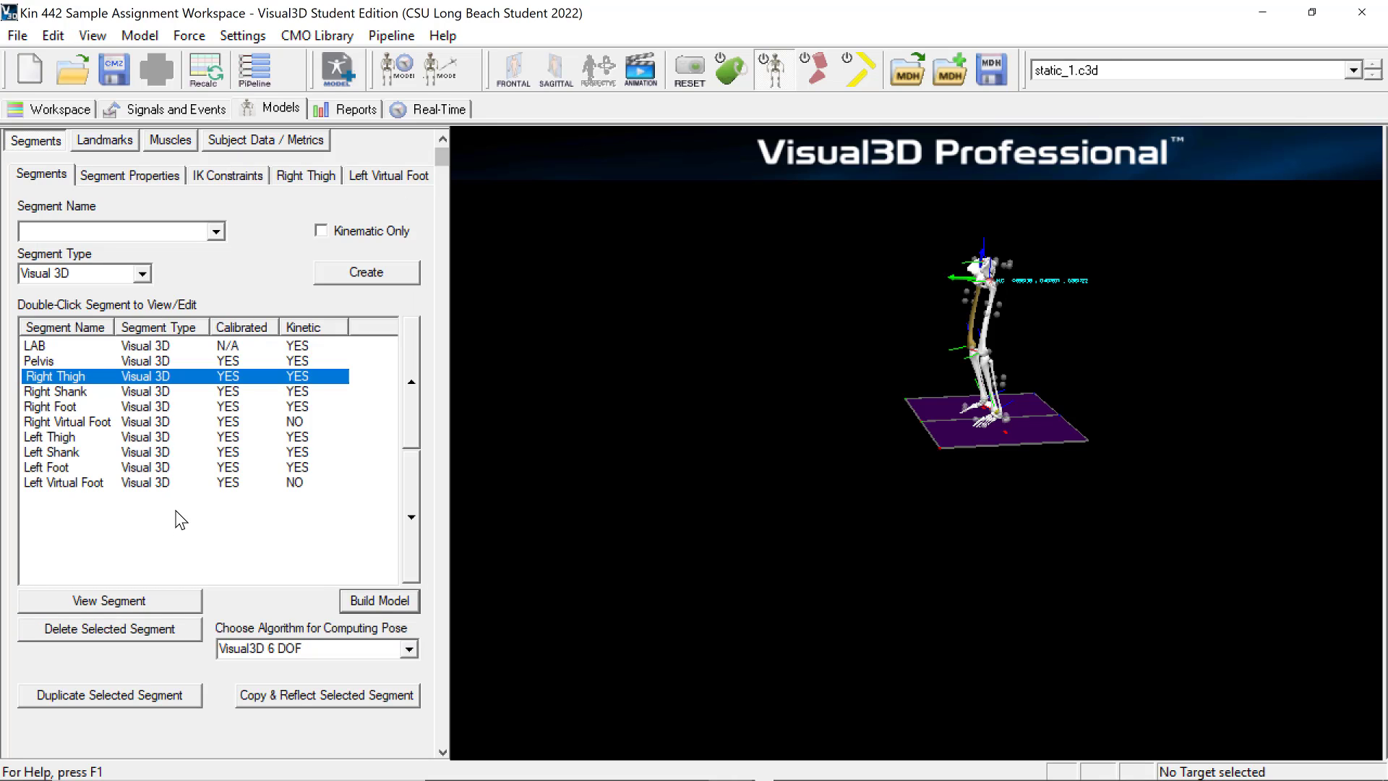